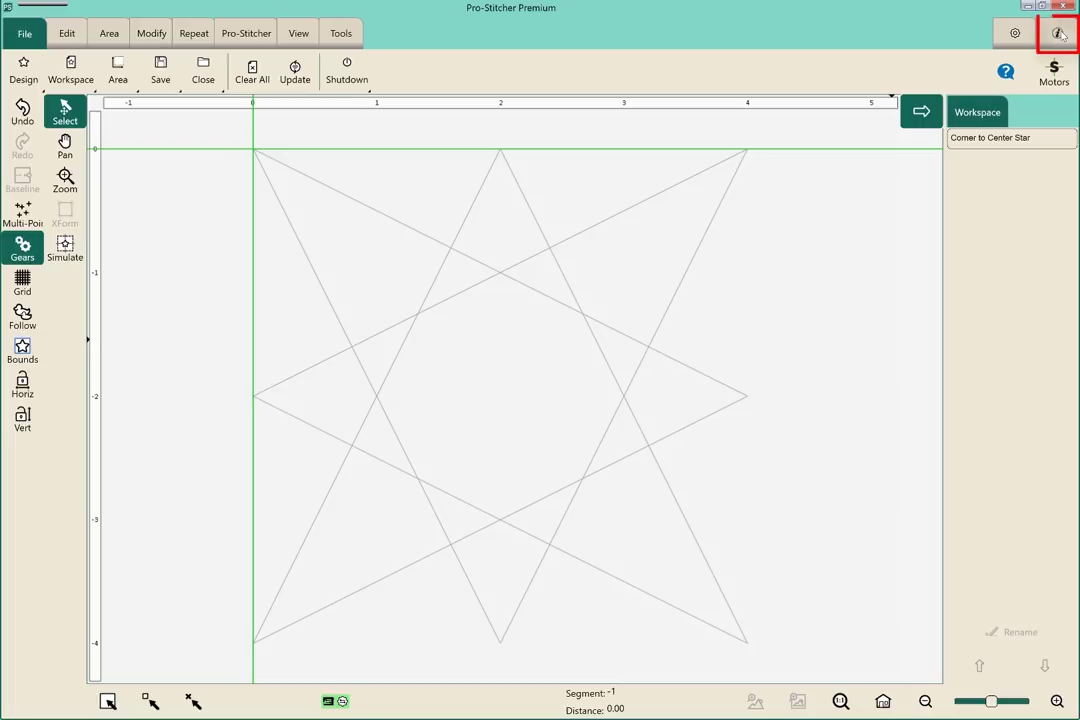
Switch the ribbon to the info tab so Help and About are offered.
{"action": "left_click", "coordinate": [1059, 34]}
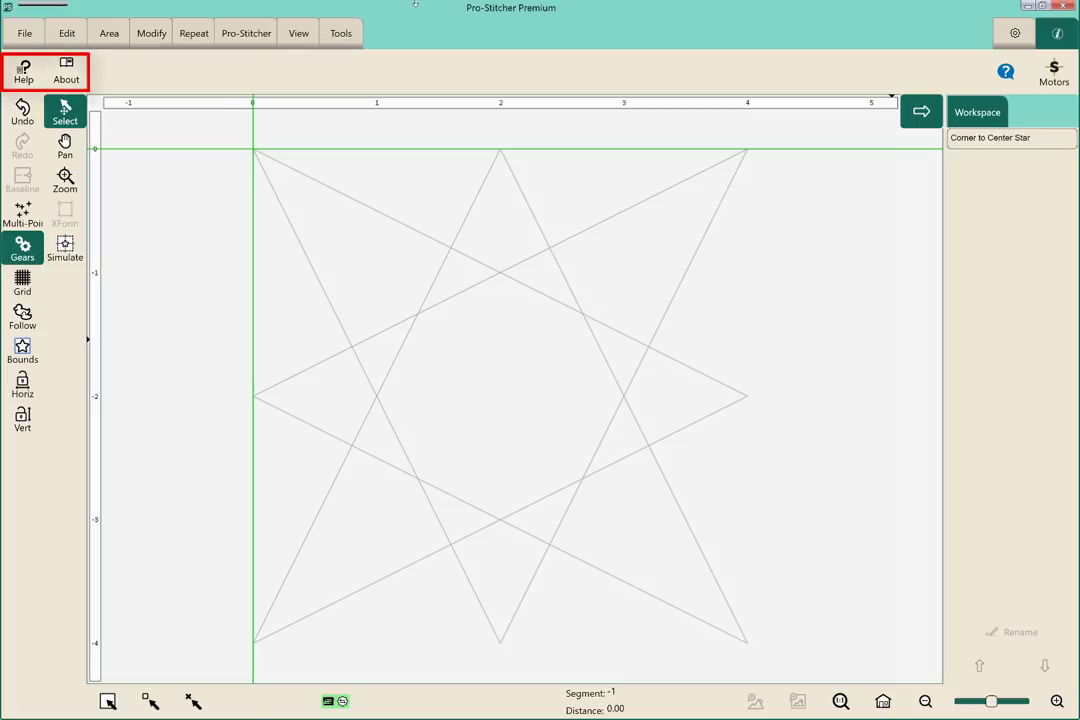
View and close the help manual, then show About: version 00.00.2374, Simulation mode, SMI motors.
{"action": "left_click", "coordinate": [24, 72]}
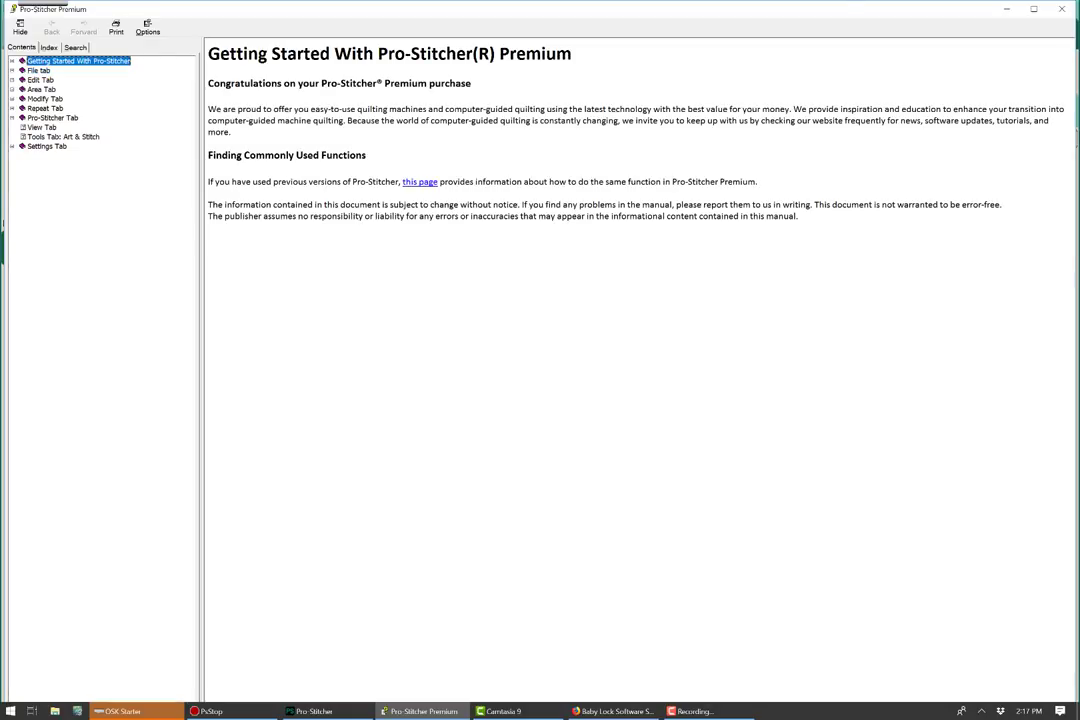
{"action": "left_click", "coordinate": [1063, 10]}
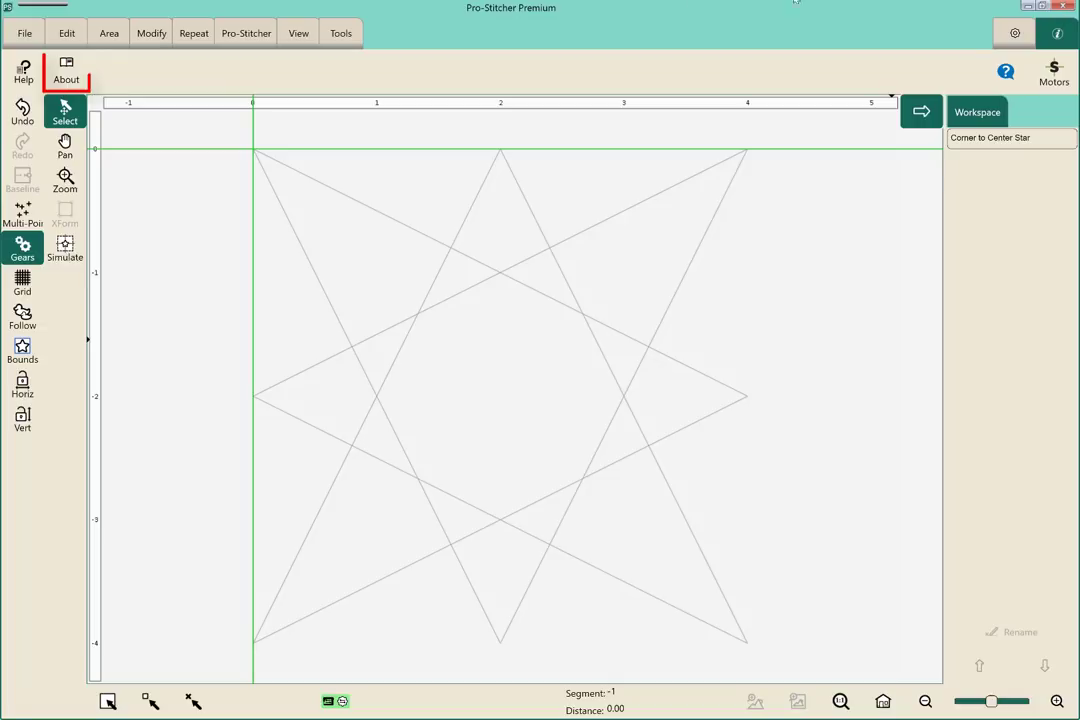
{"action": "left_click", "coordinate": [65, 67]}
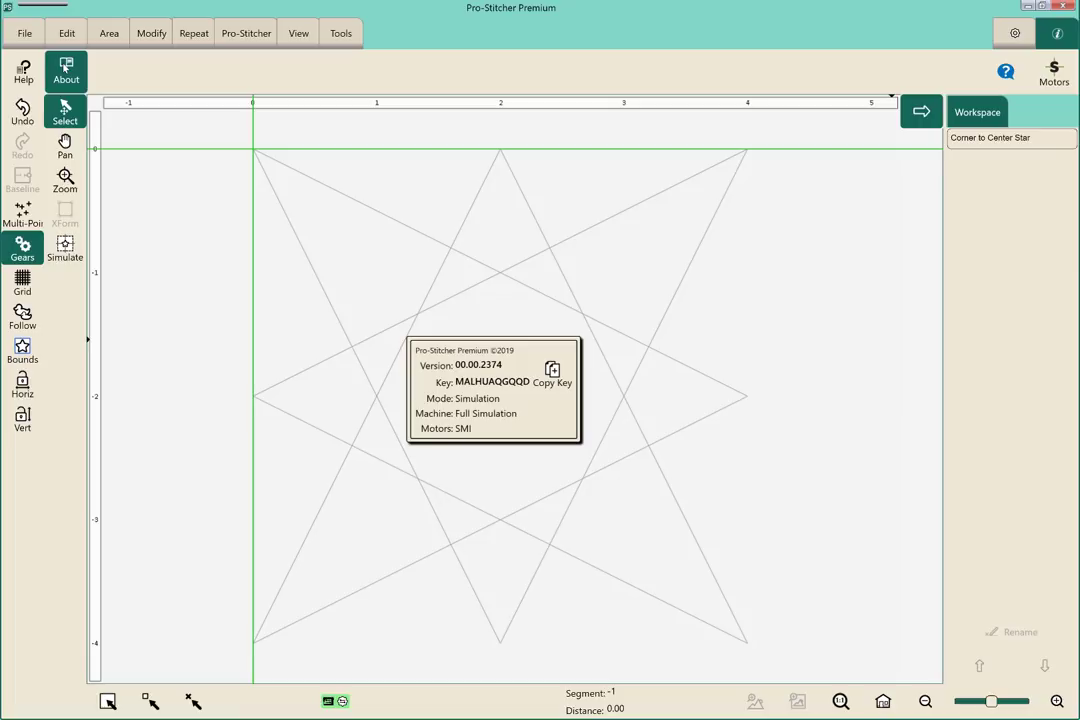
Open the Opti-Stitch settings showing Acceleration 60 and Speed Percent 28.
{"action": "left_click", "coordinate": [1016, 35]}
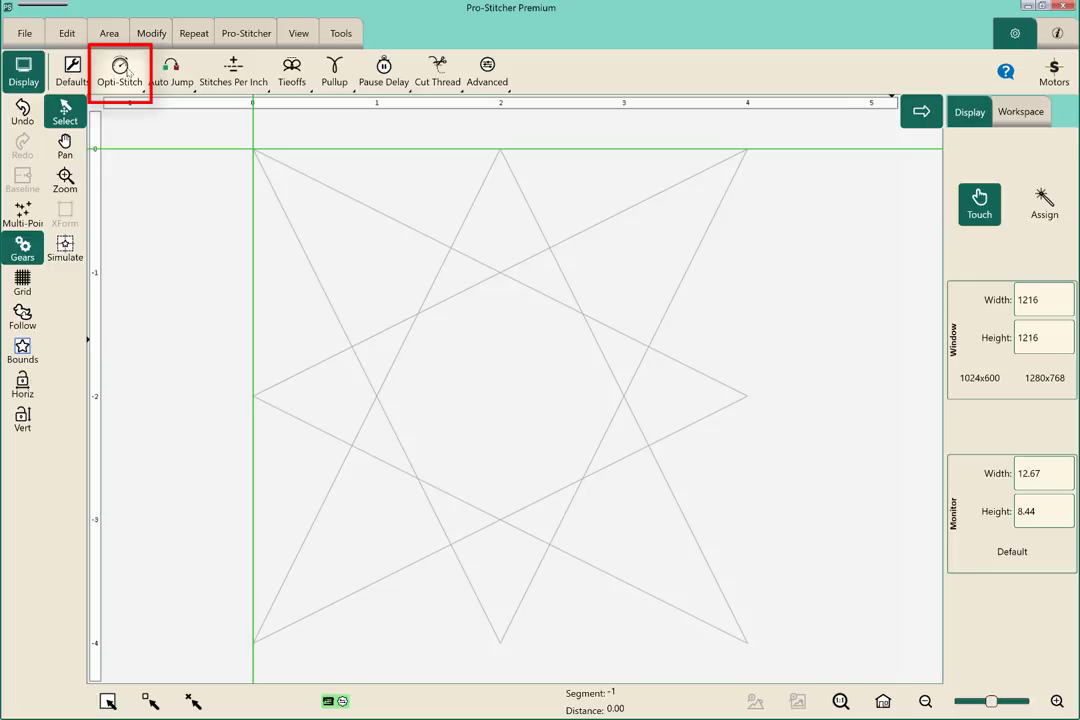
{"action": "left_click", "coordinate": [127, 72]}
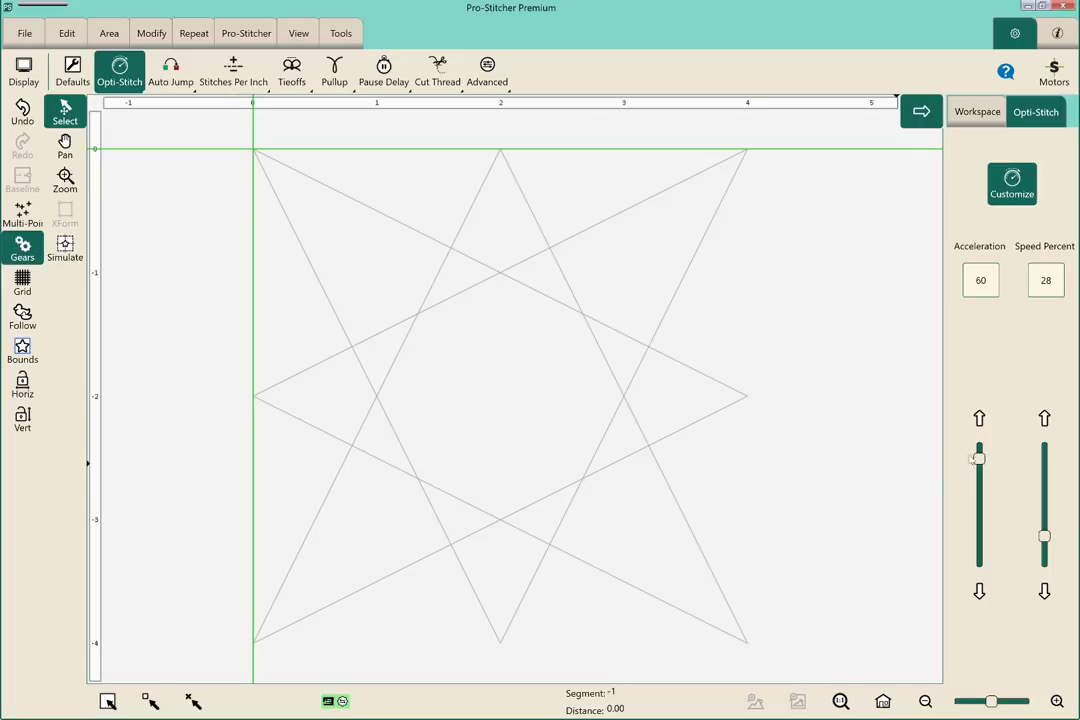
Test the Opti-Stitch sliders, lowering Acceleration and raising Speed Percent to 61.
{"action": "left_click_drag", "start_coordinate": [979, 459], "coordinate": [979, 549]}
{"action": "left_click_drag", "start_coordinate": [1045, 538], "coordinate": [1045, 502]}
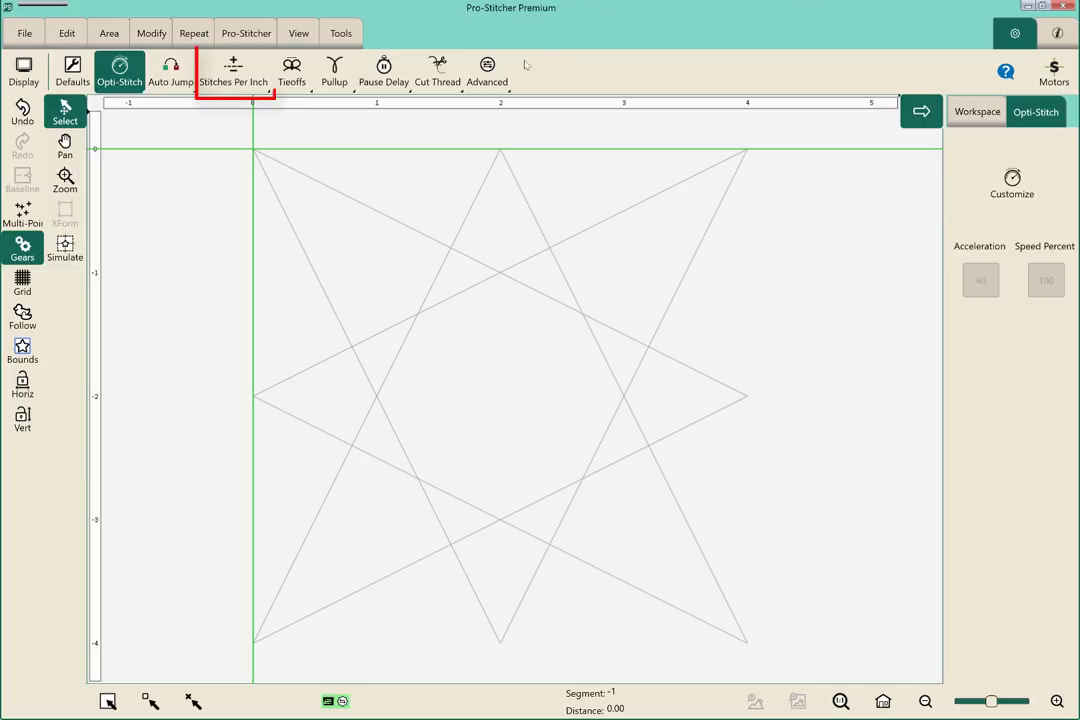
In Stitches Per Inch settings, change Baste SPI to ½ inch, keeping regular SPI at 13.
{"action": "left_click", "coordinate": [233, 72]}
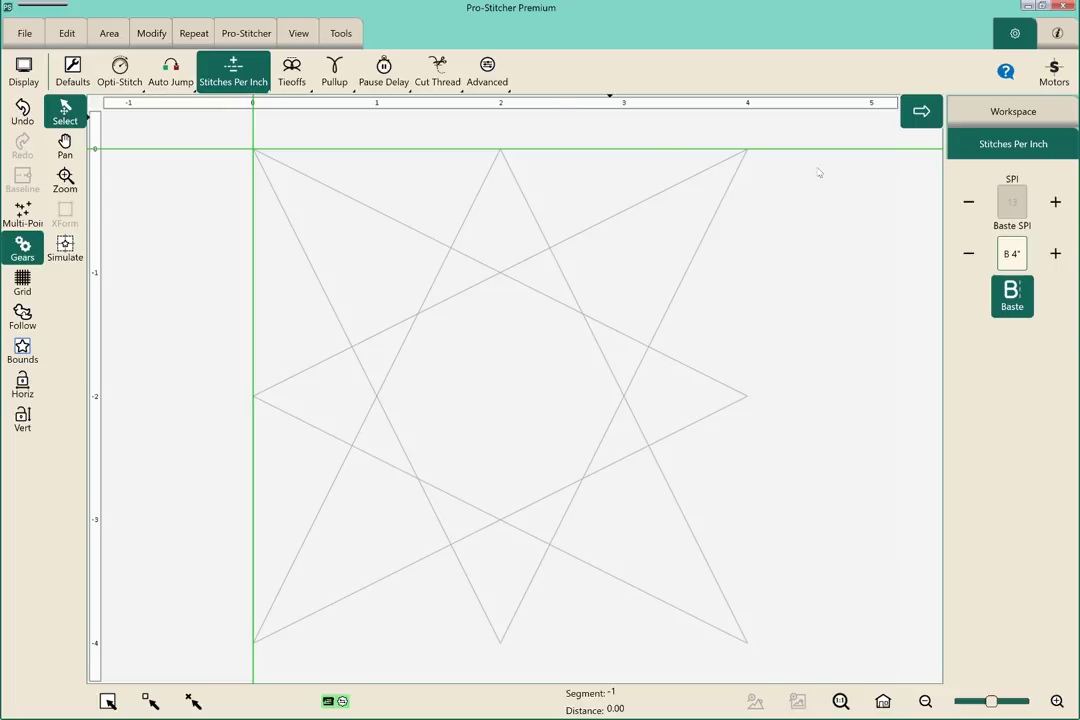
{"action": "left_click", "coordinate": [1054, 257]}
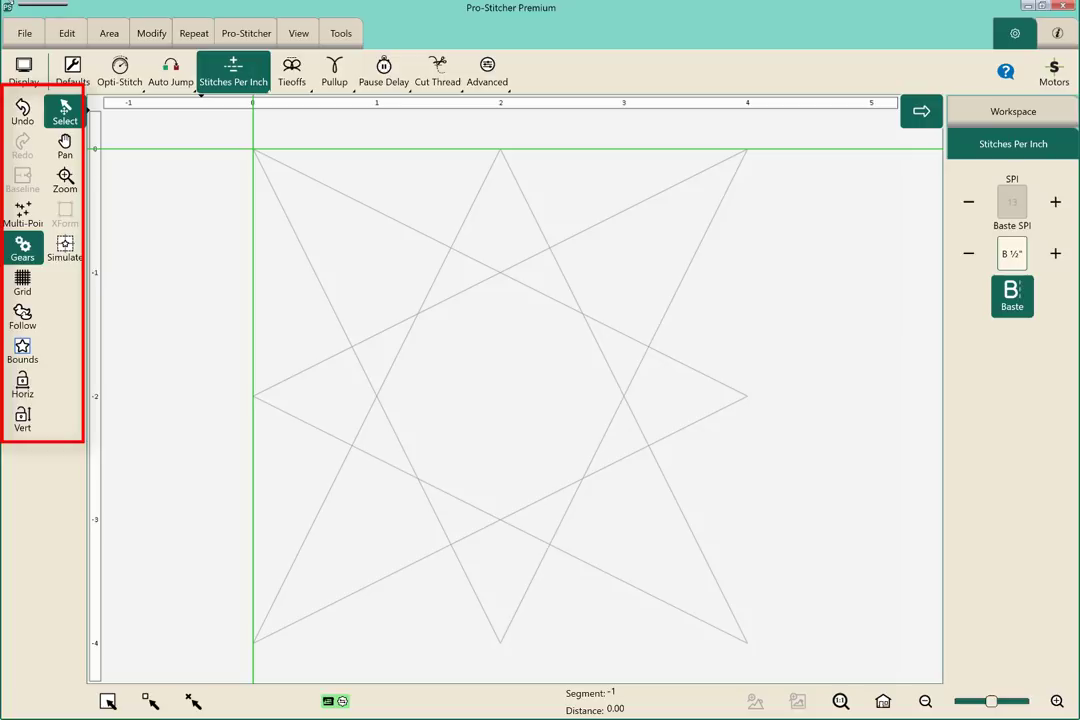
Reopen the Display panel showing window 1216×1216 and monitor 12.67×8.44.
{"action": "left_click", "coordinate": [23, 74]}
{"action": "left_click", "coordinate": [23, 78]}
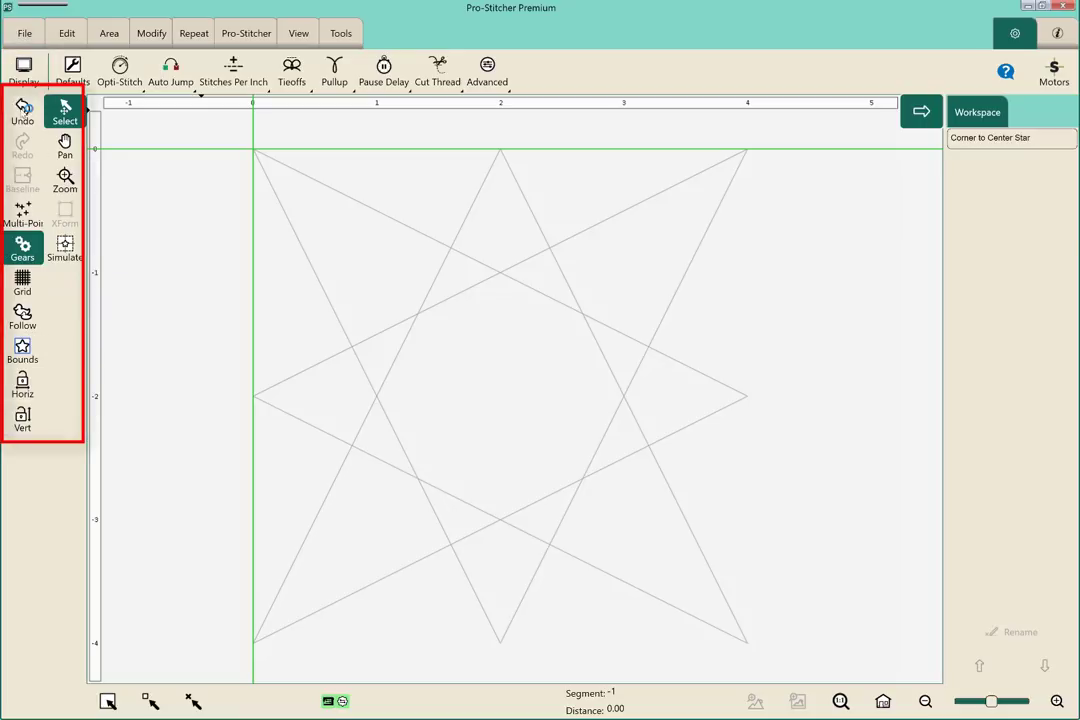
{"action": "left_click", "coordinate": [21, 84]}
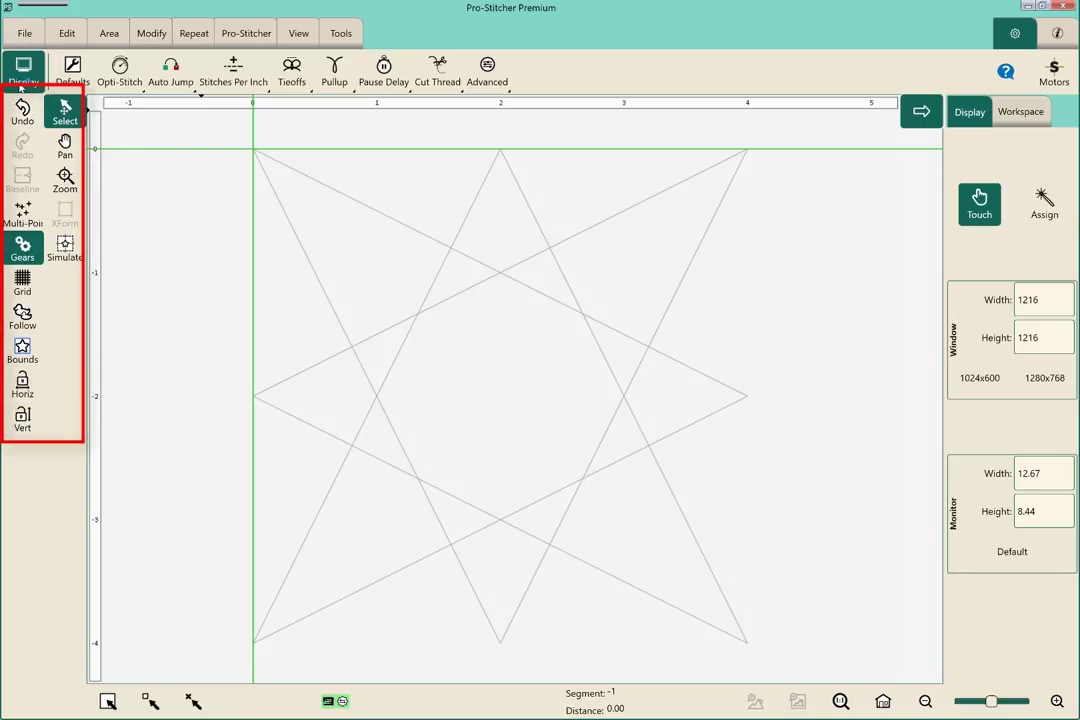
Replace the side toolbar's Follow slot with Baste SPI and close the Display settings.
{"action": "left_click", "coordinate": [1042, 207]}
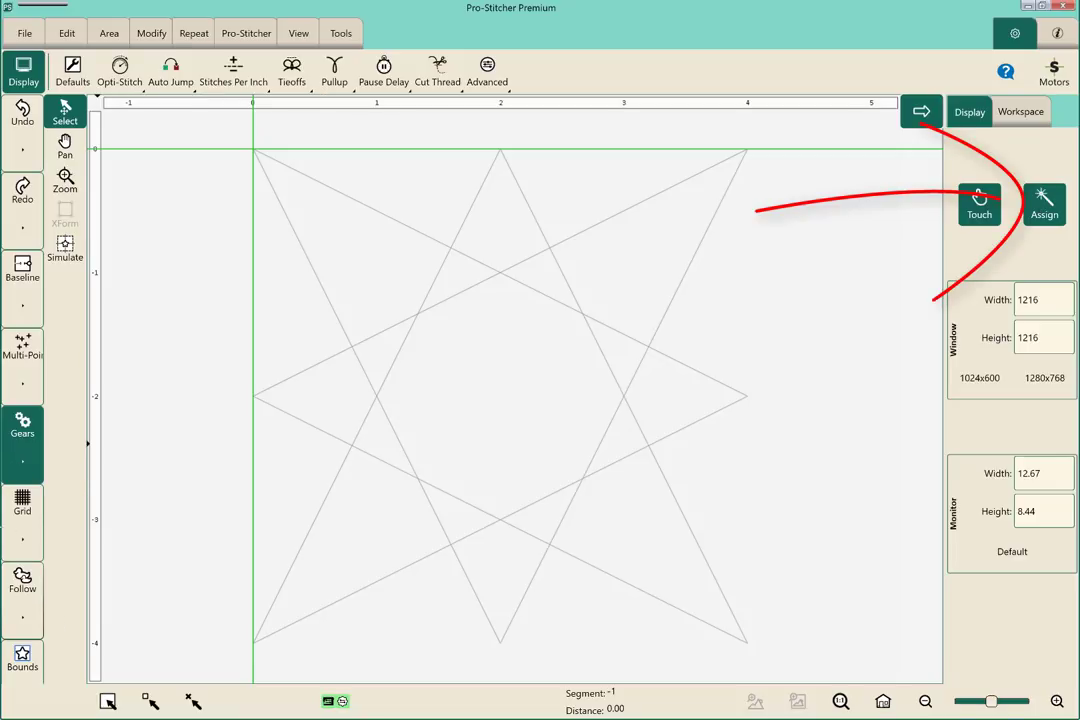
{"action": "left_click", "coordinate": [25, 622]}
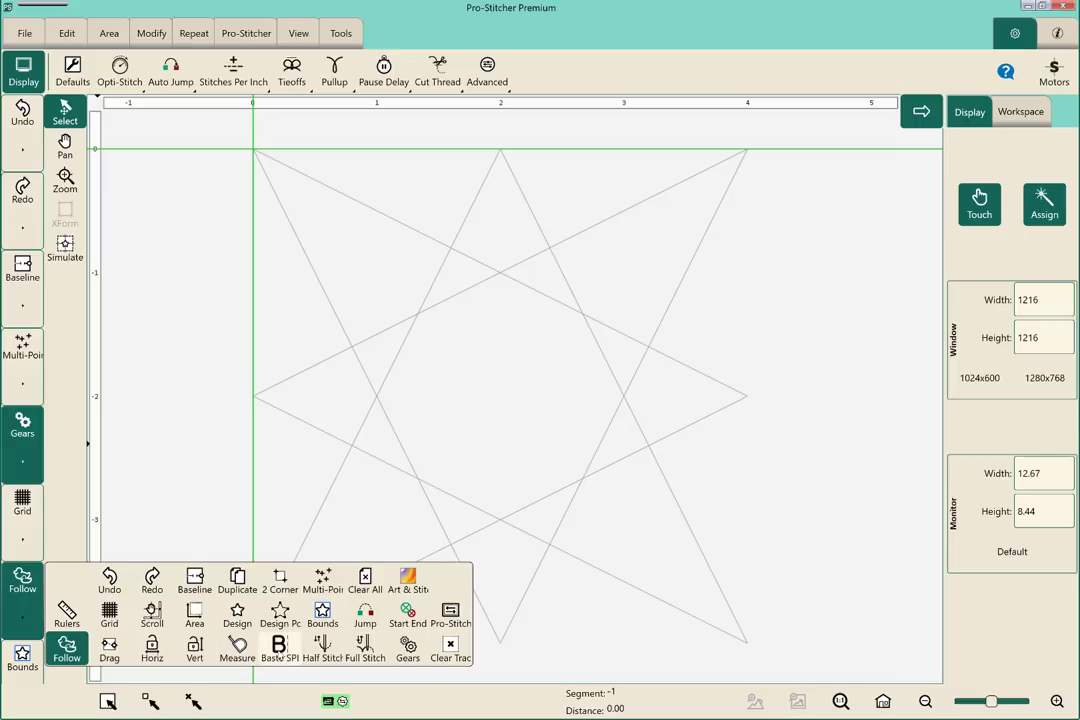
{"action": "left_click", "coordinate": [279, 650]}
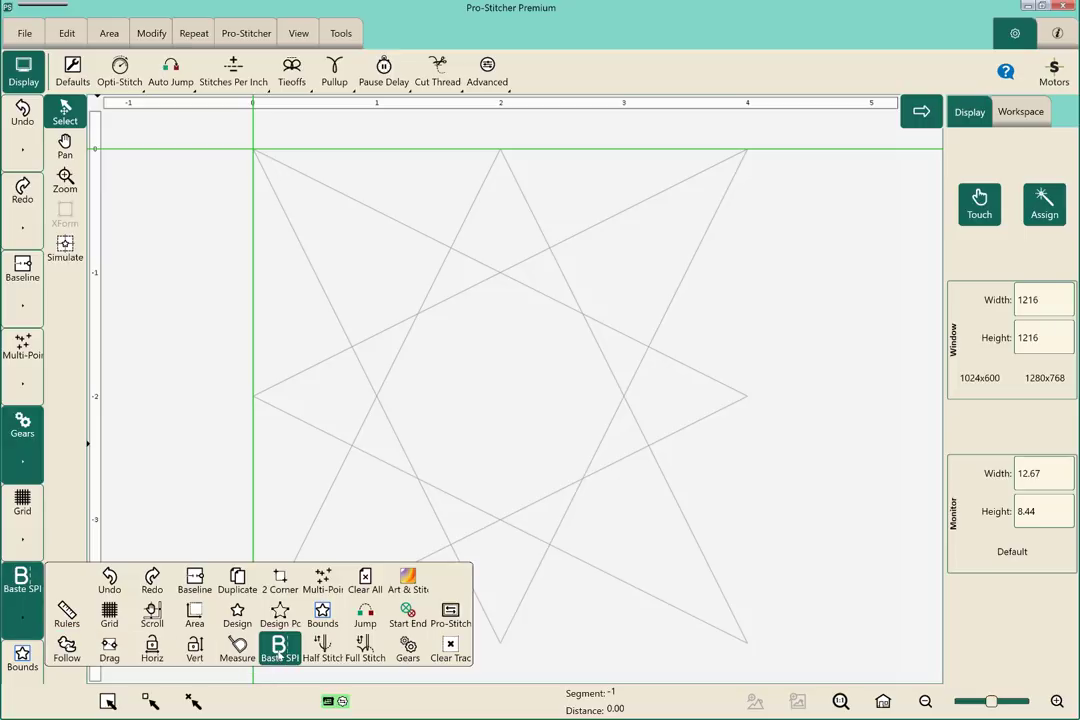
{"action": "left_click", "coordinate": [18, 80]}
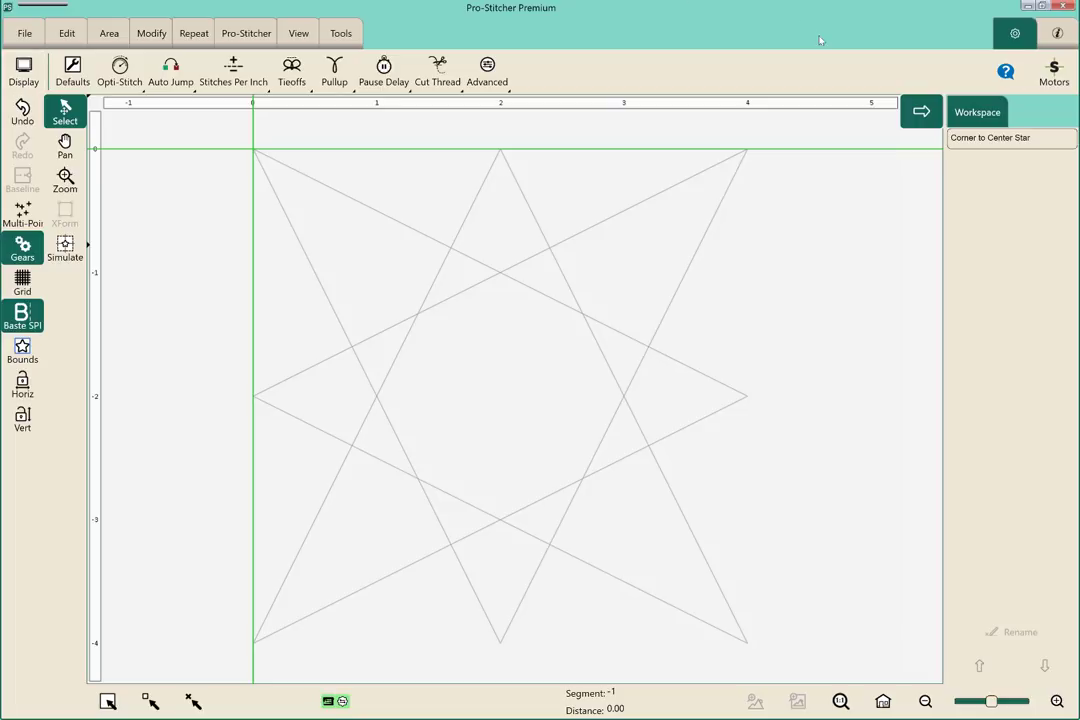
Browse the Advanced General settings, then close the flyout back to the Workspace panel.
{"action": "left_click", "coordinate": [490, 75]}
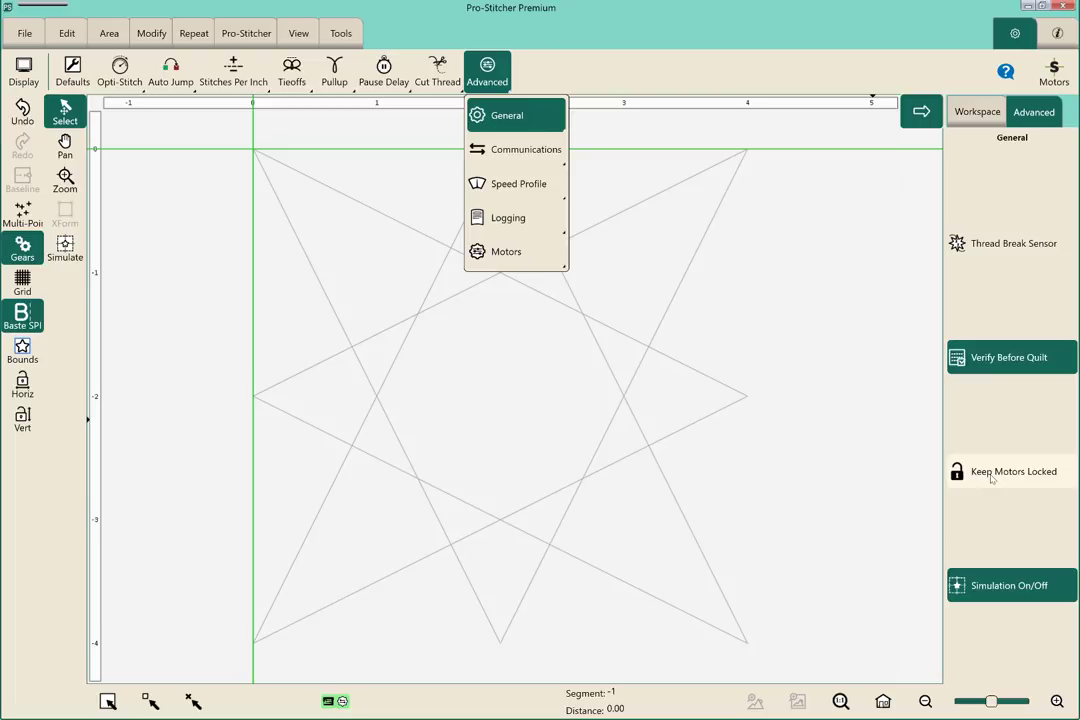
{"action": "left_click", "coordinate": [869, 67]}
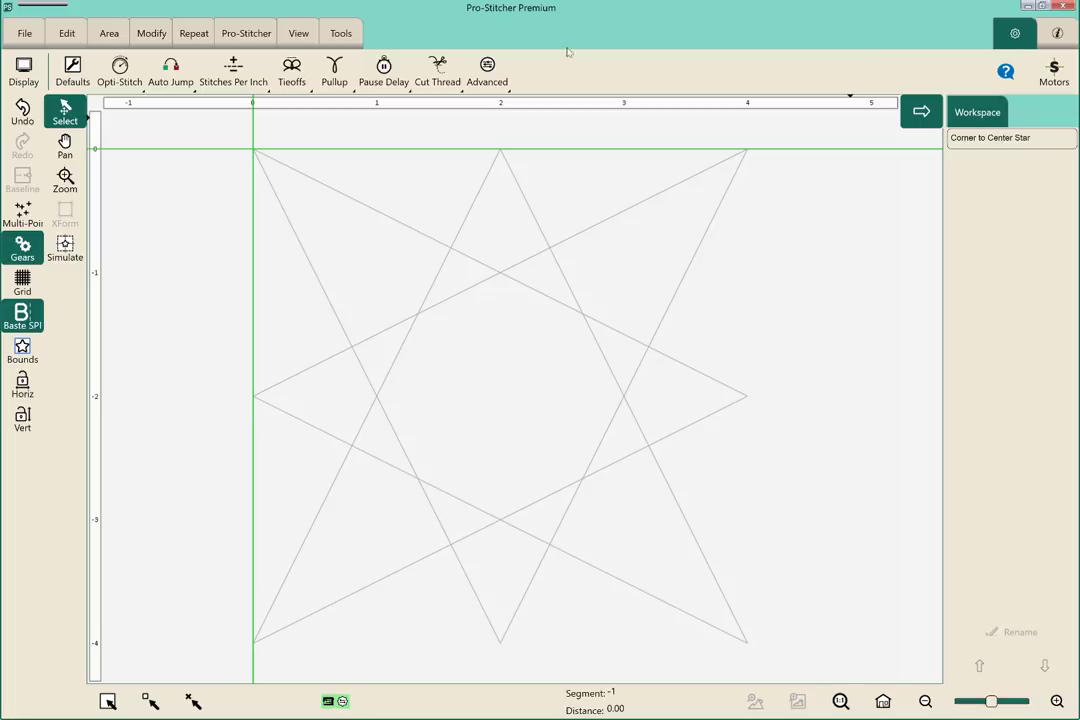
Turn on Design Points in the View tab so dots mark the star's vertices.
{"action": "left_click", "coordinate": [302, 37]}
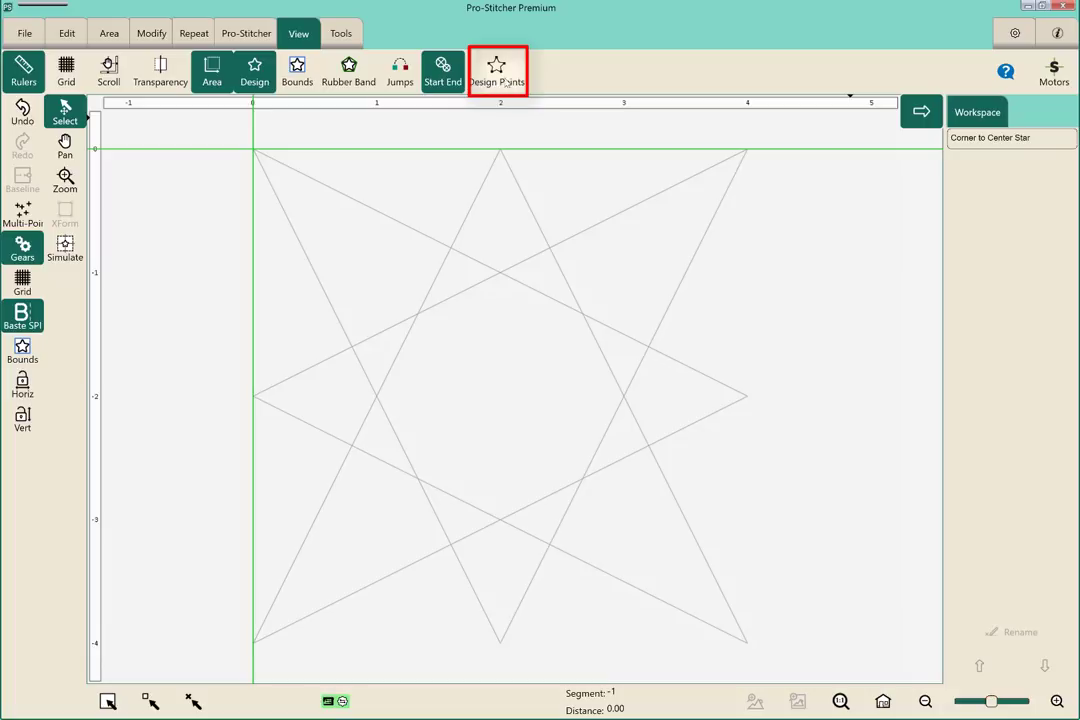
{"action": "left_click", "coordinate": [503, 78]}
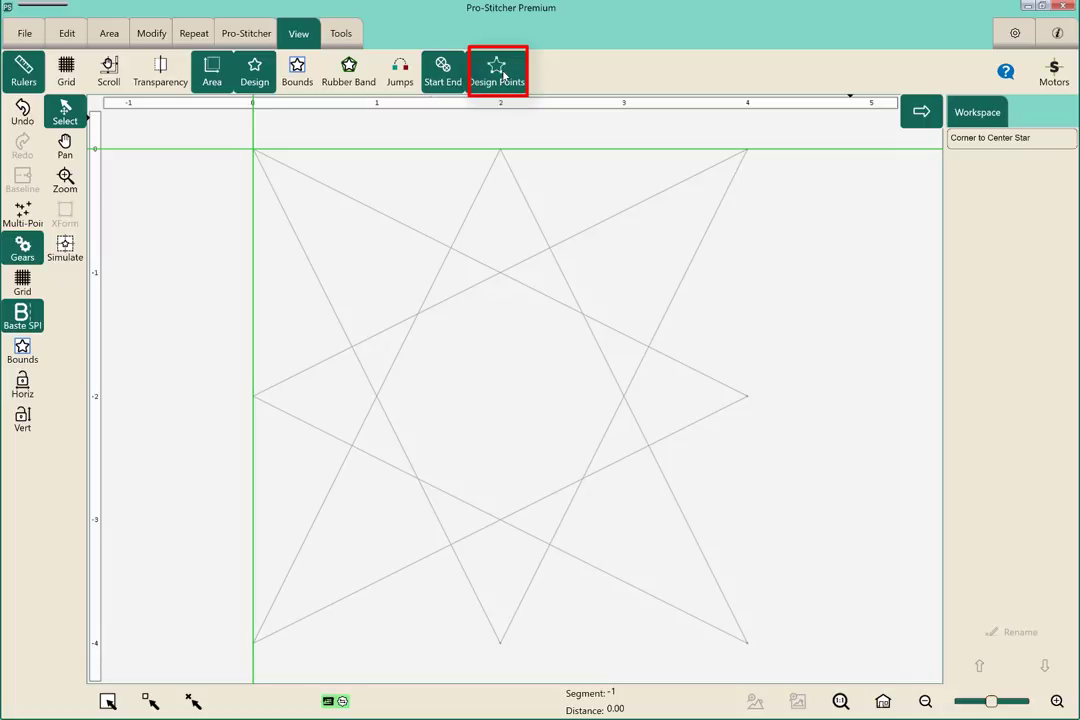
{"action": "left_click", "coordinate": [503, 78]}
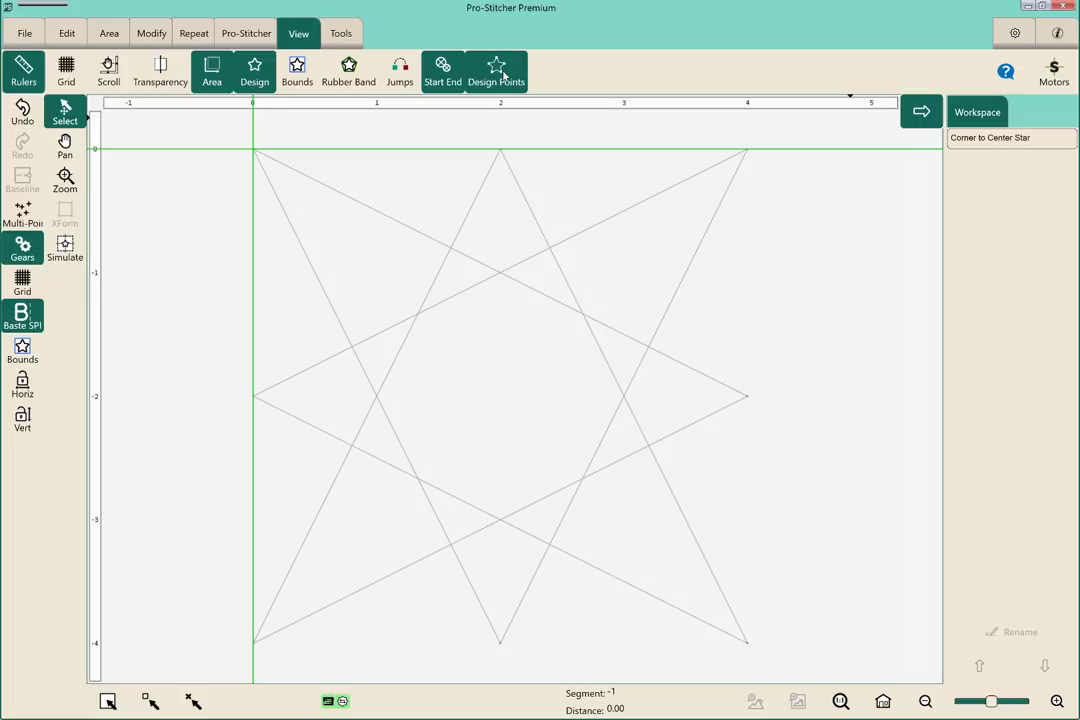
Select the Corner to Center Star on the Modify tab and show its Rotate options at 0.00.
{"action": "left_click", "coordinate": [25, 35]}
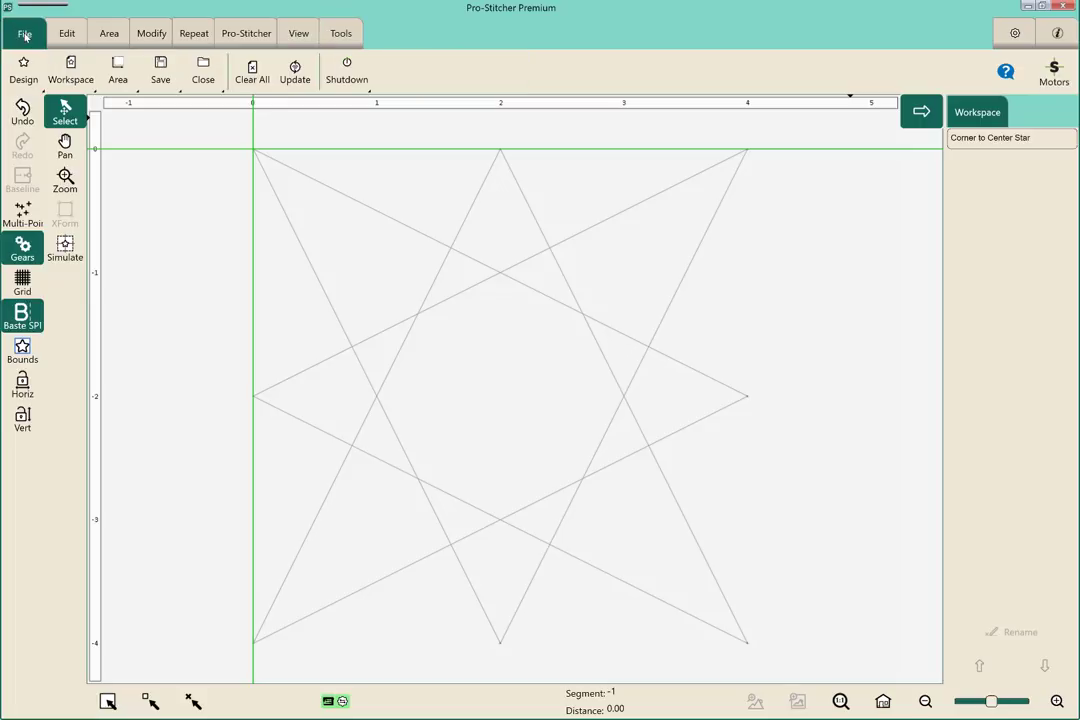
{"action": "left_click", "coordinate": [151, 36]}
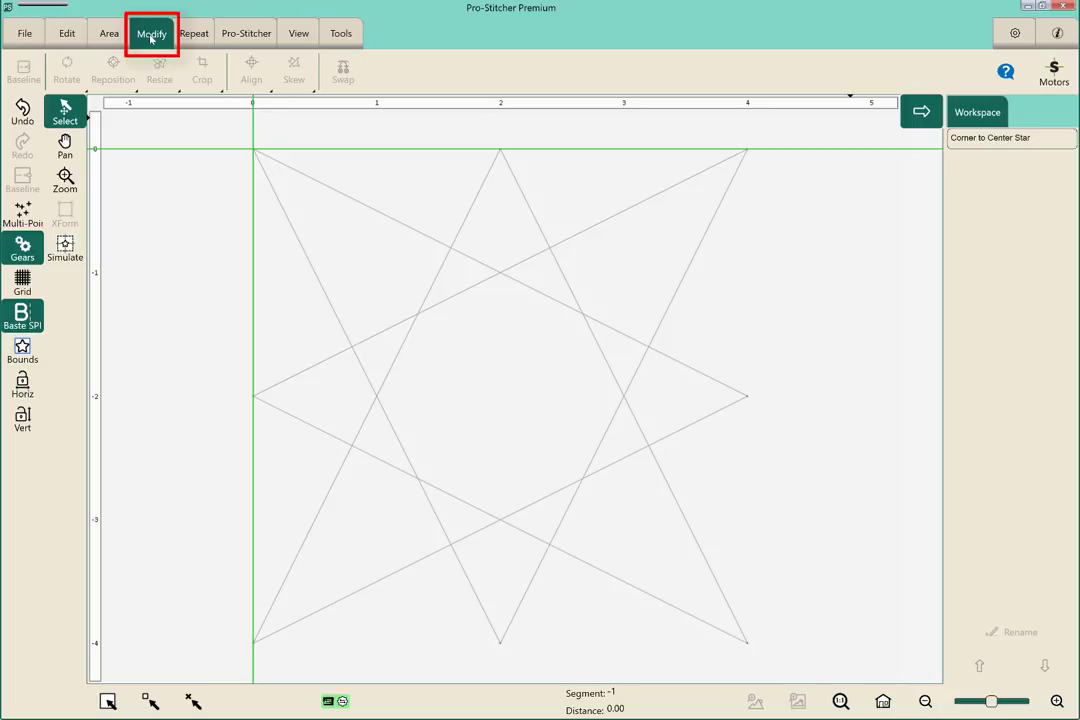
{"action": "left_click", "coordinate": [571, 255]}
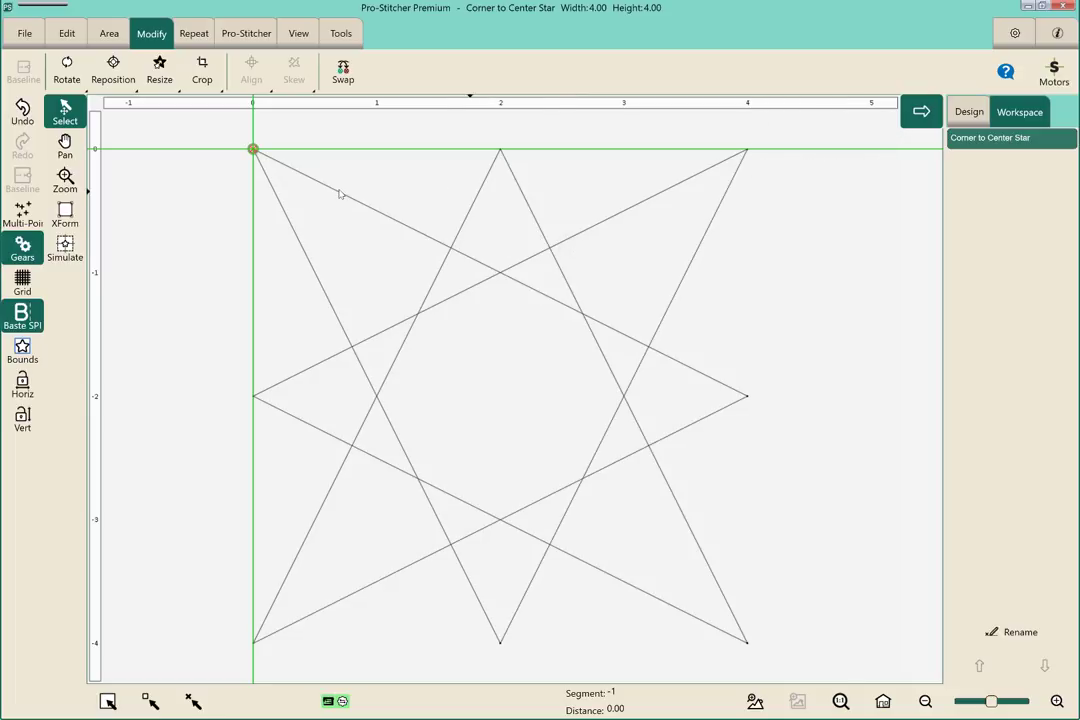
{"action": "left_click", "coordinate": [66, 74]}
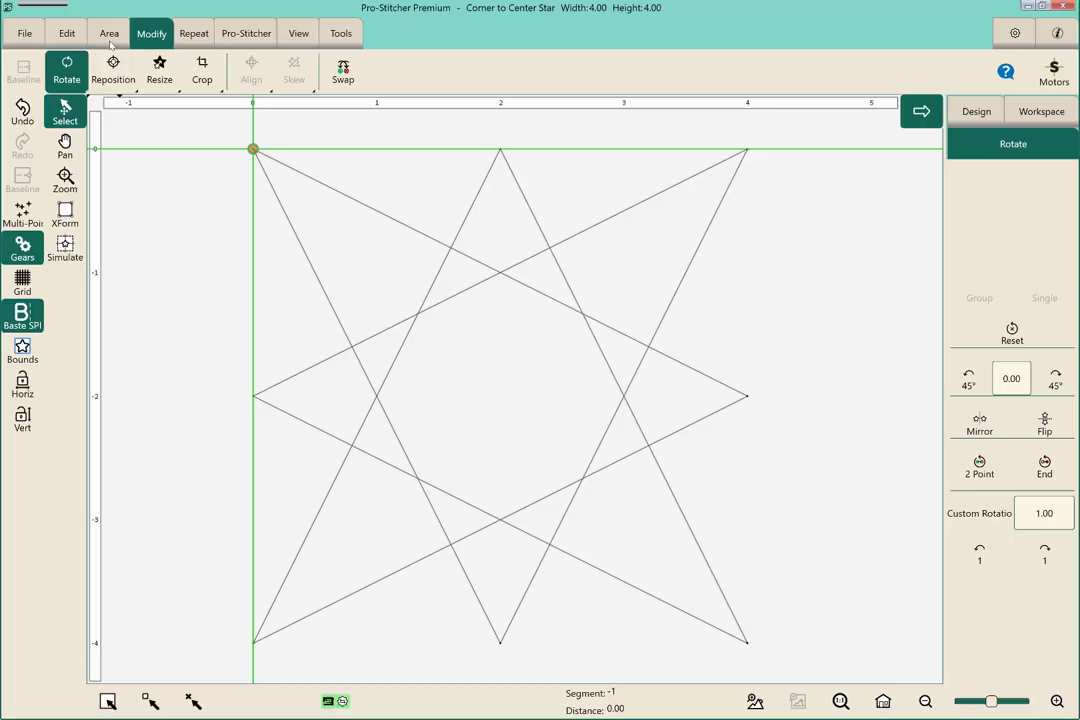
Define a 2 Corner stitching area 6 wide by 6 high and fit it into view.
{"action": "left_click", "coordinate": [96, 38]}
{"action": "left_click", "coordinate": [195, 72]}
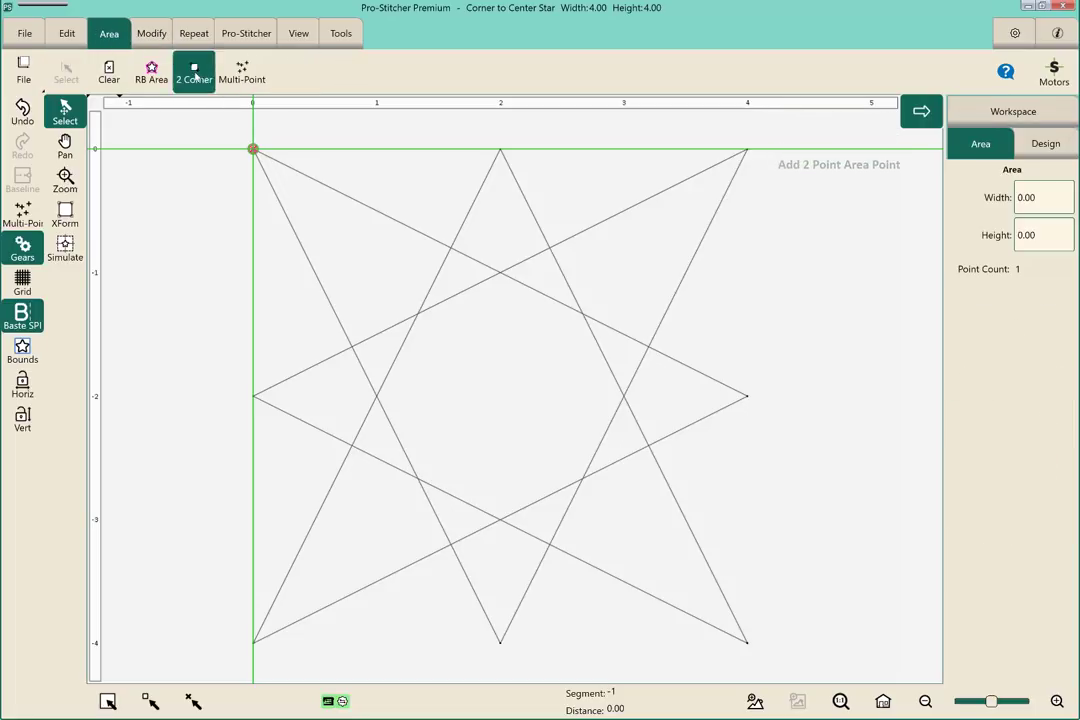
{"action": "left_click", "coordinate": [1048, 214]}
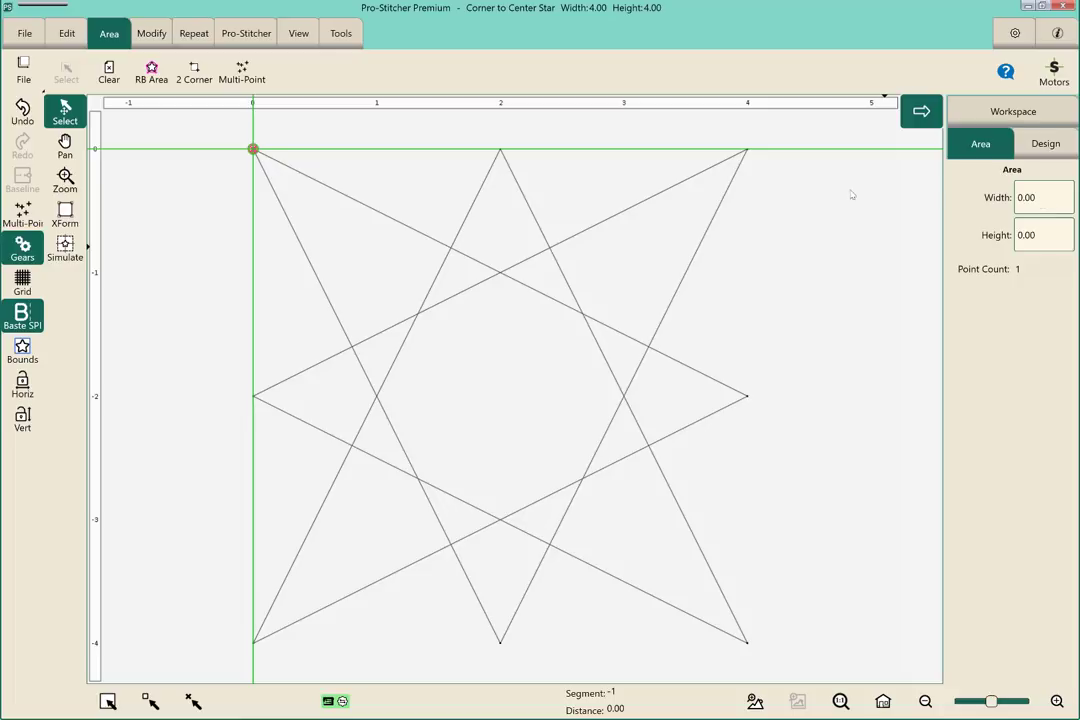
{"action": "left_click", "coordinate": [957, 267]}
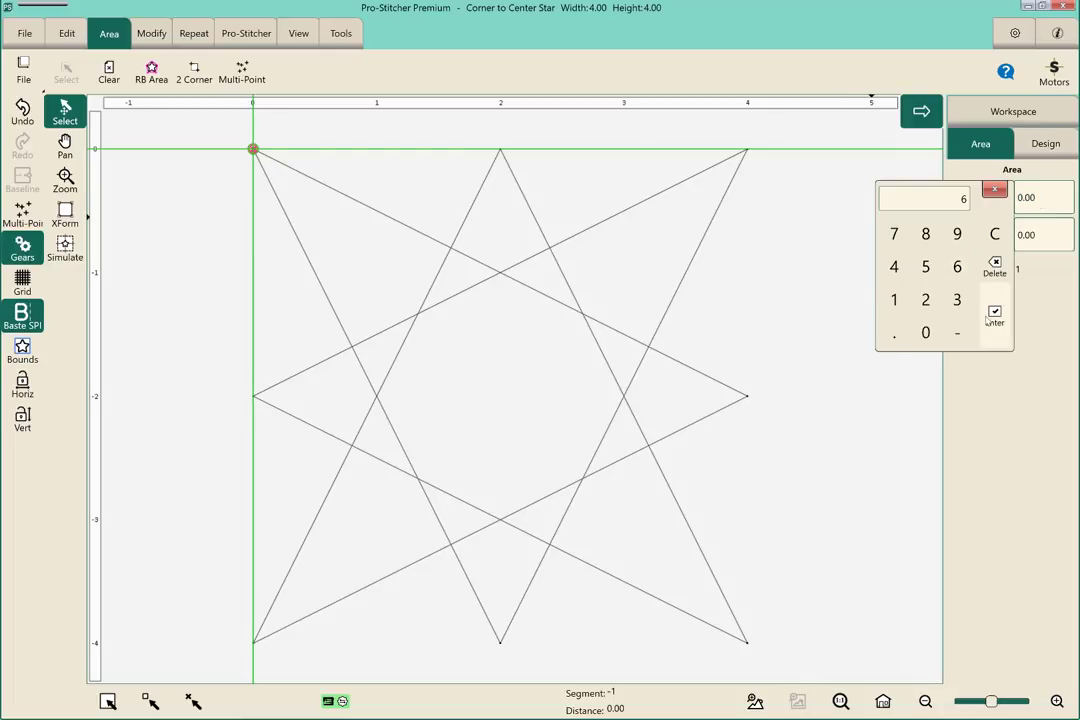
{"action": "left_click", "coordinate": [994, 314]}
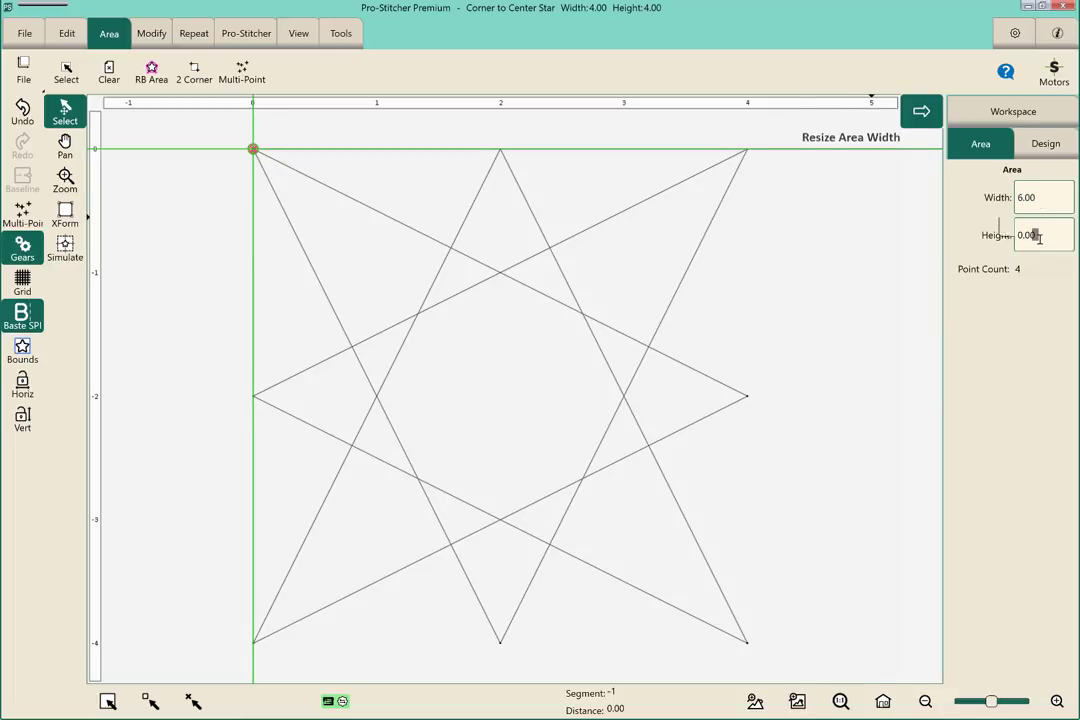
{"action": "left_click", "coordinate": [1034, 235]}
{"action": "left_click", "coordinate": [957, 305]}
{"action": "left_click", "coordinate": [994, 353]}
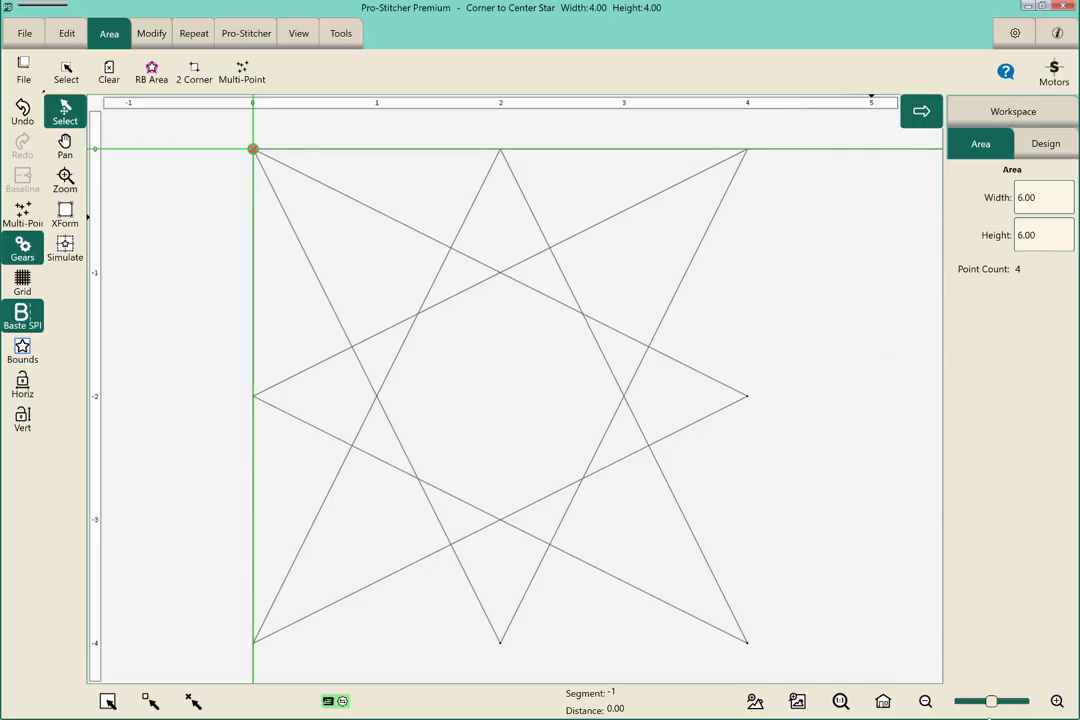
{"action": "left_click", "coordinate": [883, 702]}
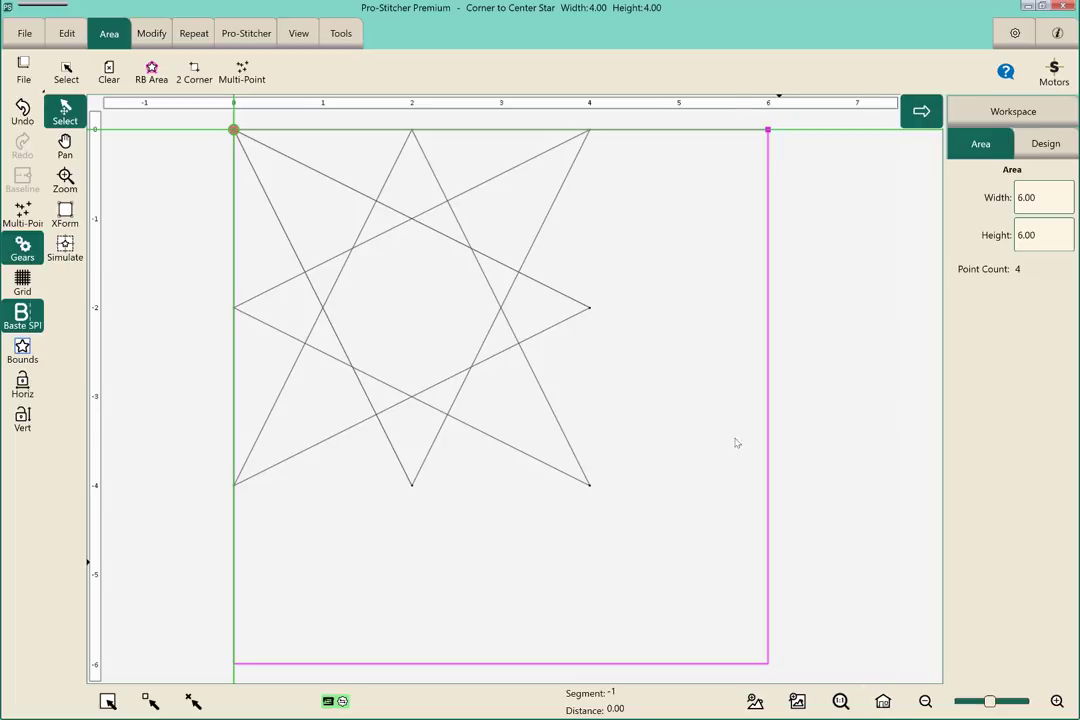
{"action": "left_click", "coordinate": [160, 33]}
Use Align Center to centre the star horizontally and vertically in the 6 by 6 area.
{"action": "left_click", "coordinate": [252, 72]}
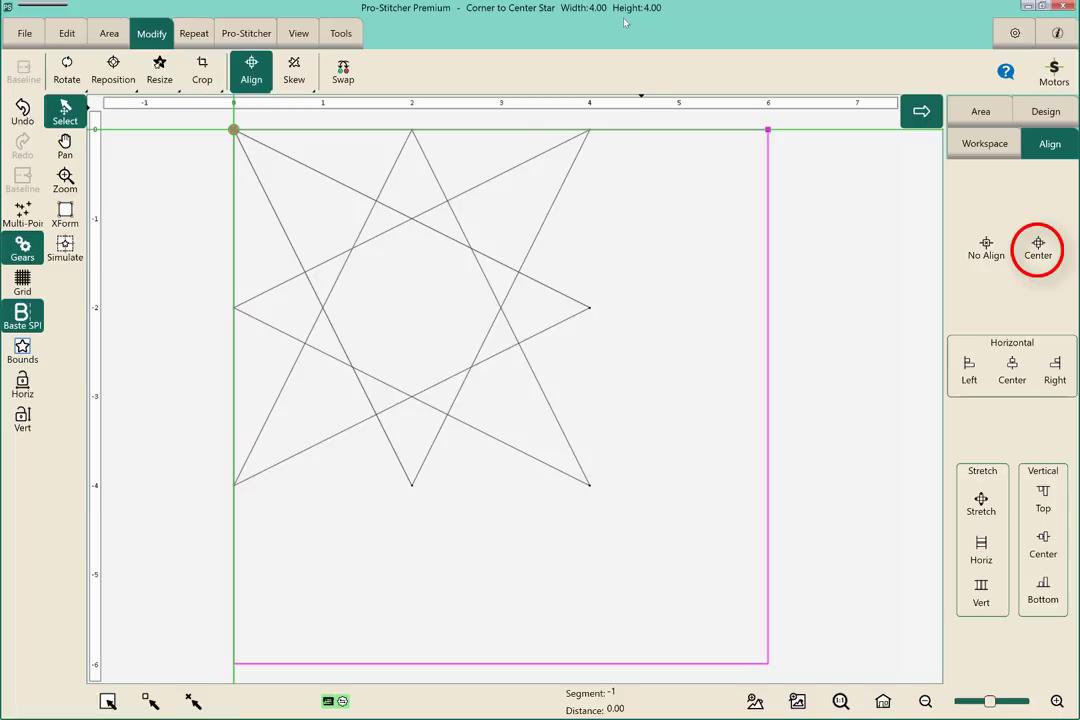
{"action": "left_click", "coordinate": [1038, 250]}
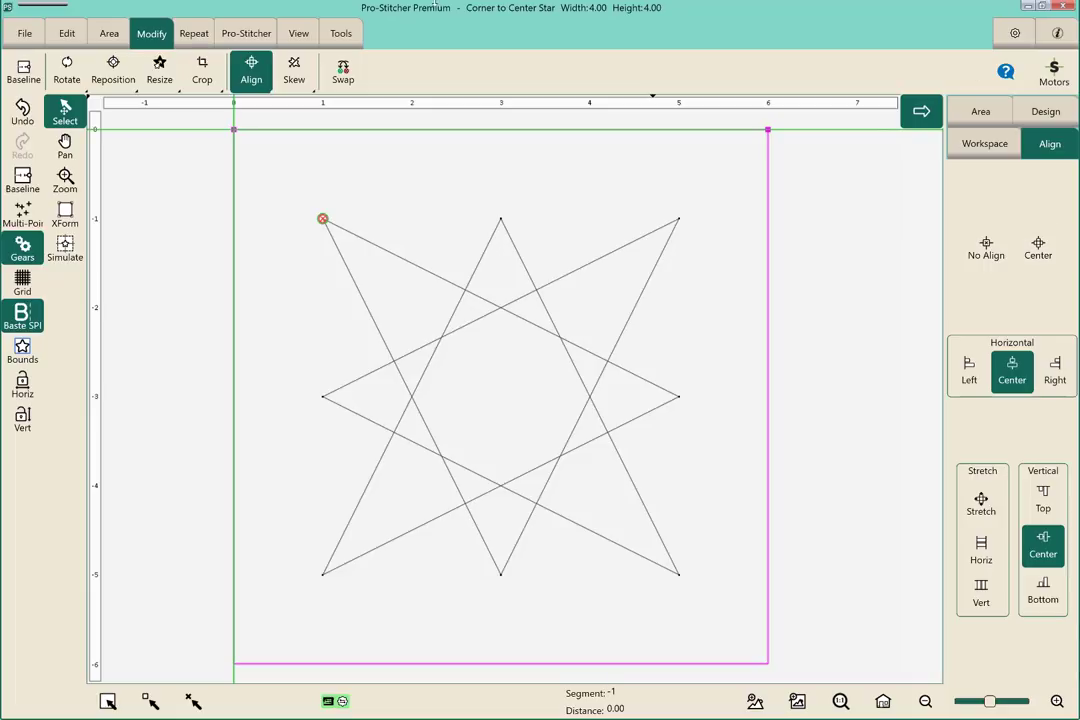
Clear the star and area from the workspace and start a new 2 Corner area.
{"action": "left_click", "coordinate": [22, 34]}
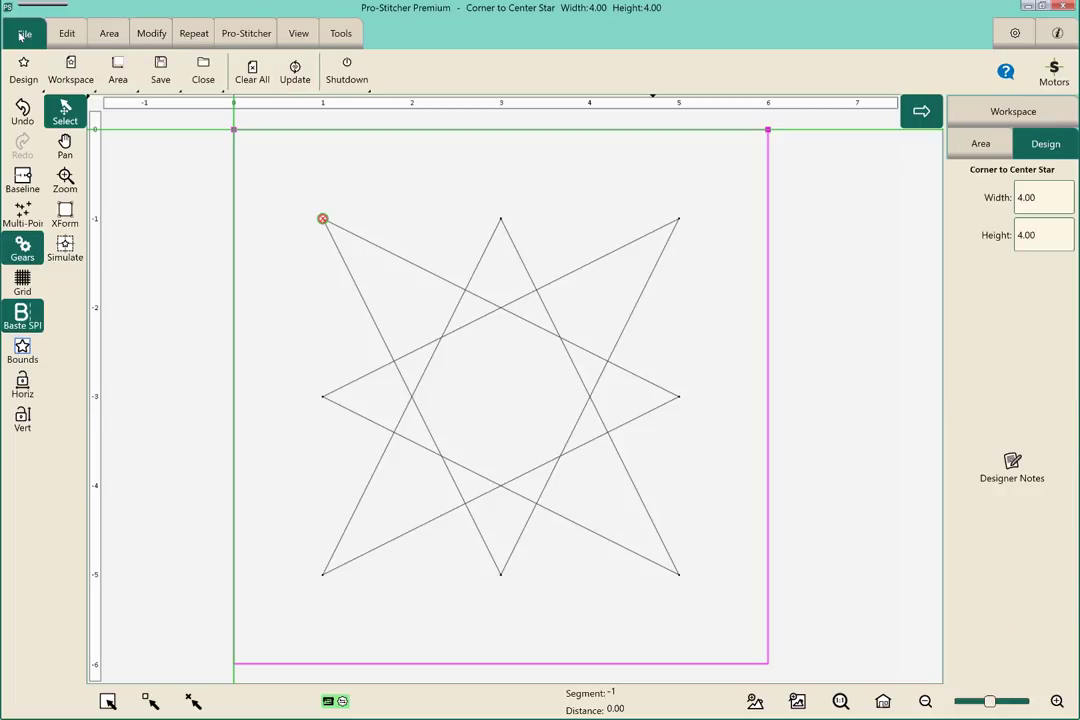
{"action": "left_click", "coordinate": [255, 75]}
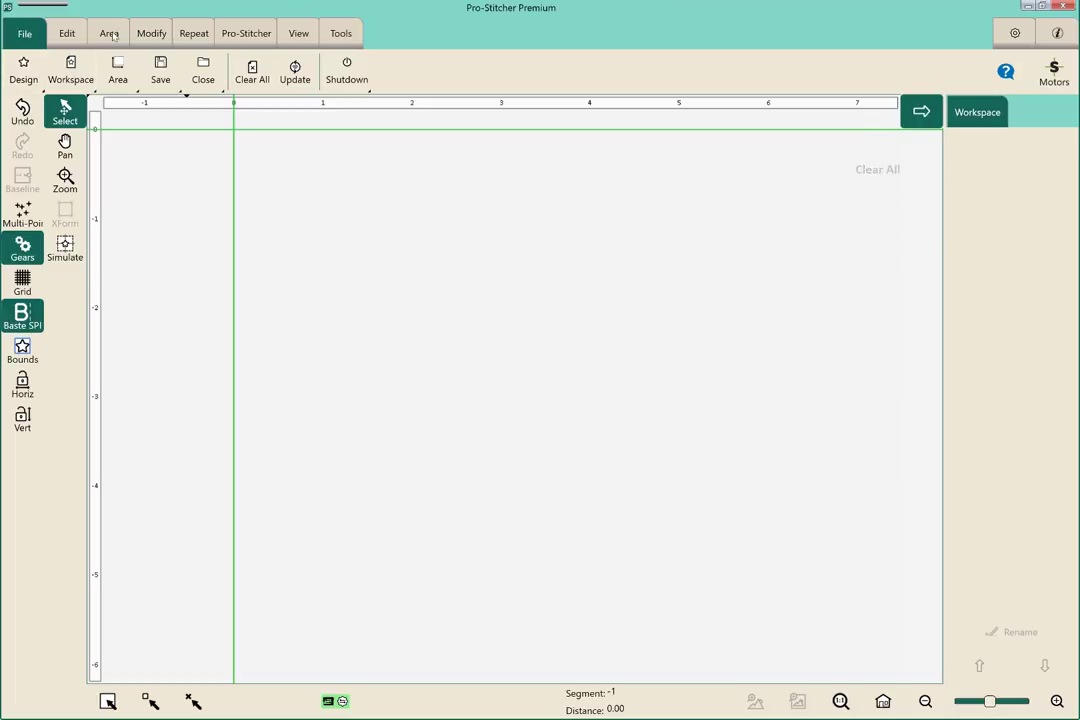
{"action": "left_click", "coordinate": [118, 72]}
{"action": "left_click", "coordinate": [197, 74]}
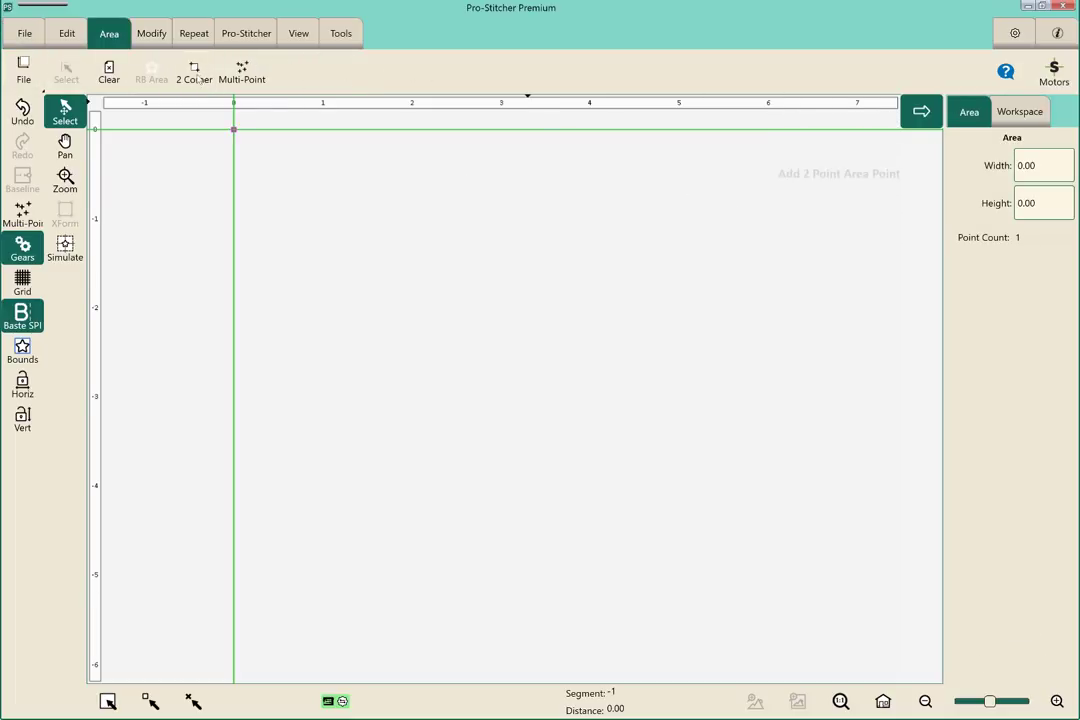
Set the new area's width to 20.00 and height to 20.00.
{"action": "left_click", "coordinate": [1040, 167]}
{"action": "left_click", "coordinate": [926, 268]}
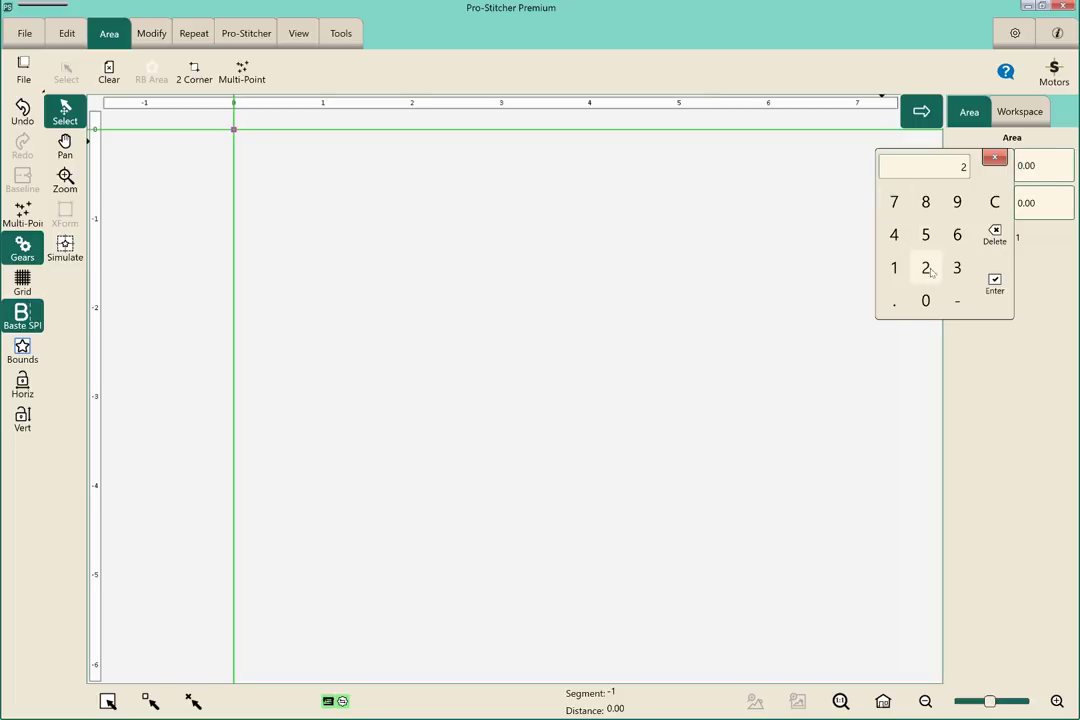
{"action": "left_click", "coordinate": [926, 301]}
{"action": "left_click", "coordinate": [995, 283]}
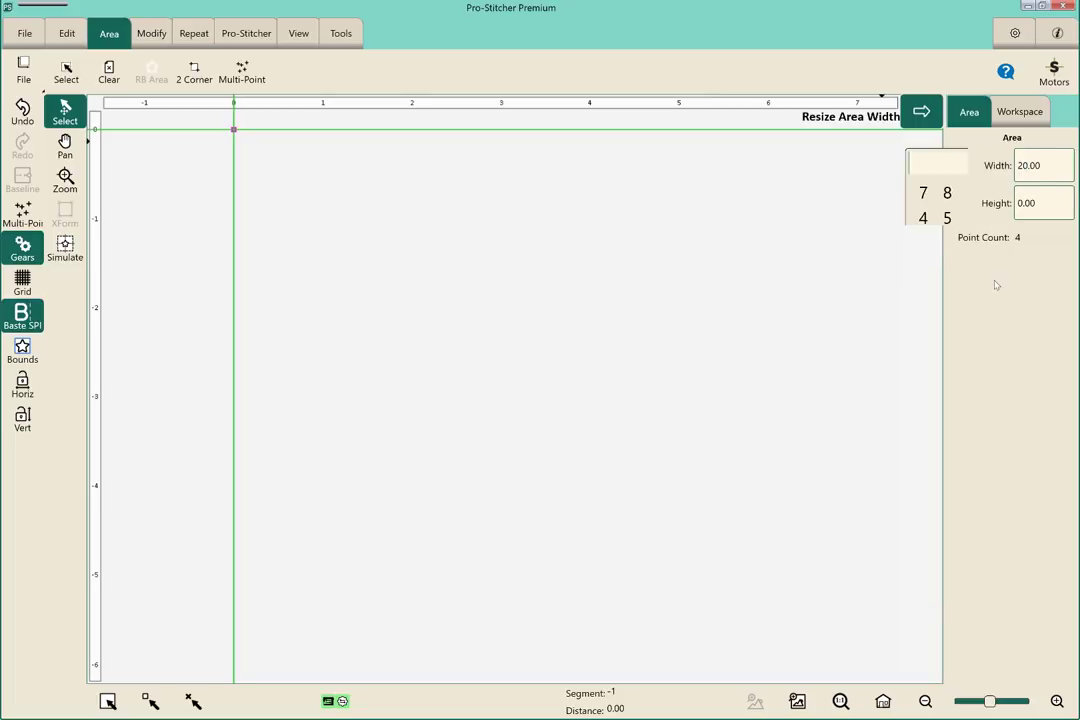
{"action": "left_click", "coordinate": [1027, 203]}
{"action": "left_click", "coordinate": [925, 303]}
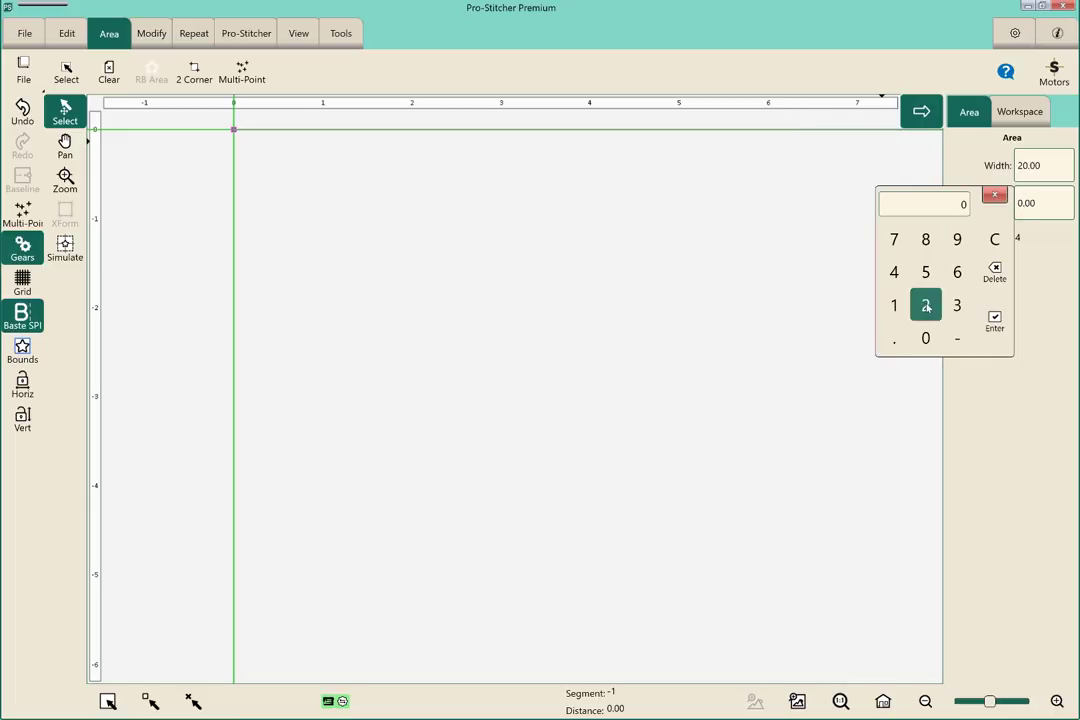
{"action": "left_click", "coordinate": [924, 337]}
{"action": "left_click", "coordinate": [1002, 321]}
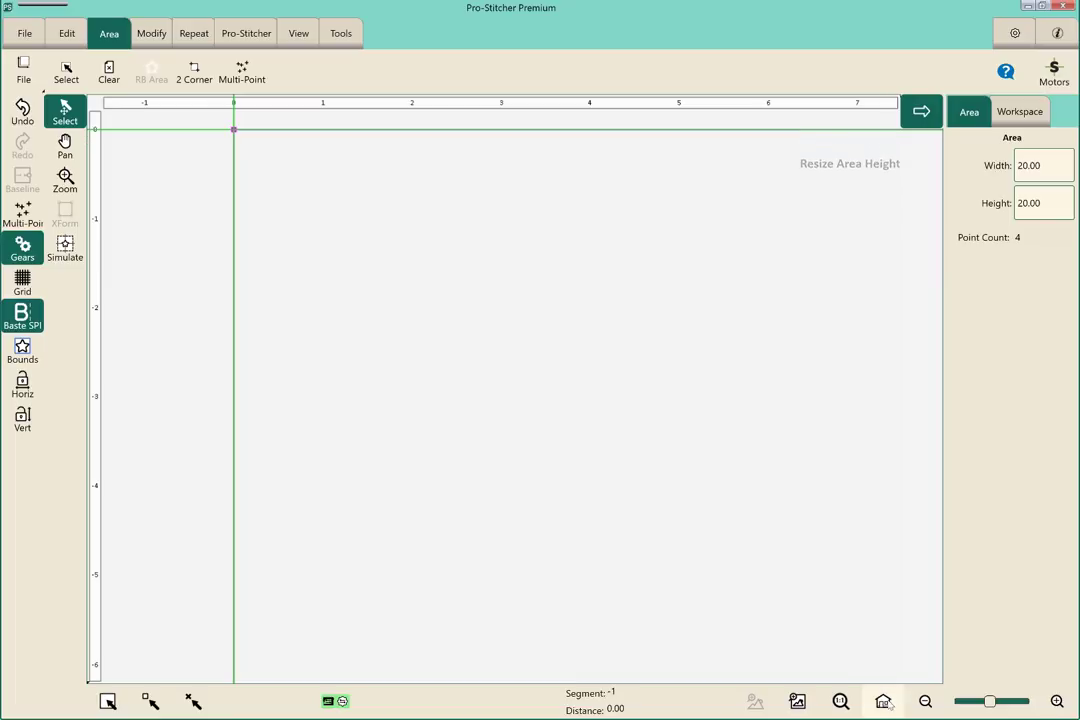
Open Apple Leaves (5.75 × 4.97) from BL Designs > Continuous Line.
{"action": "left_click", "coordinate": [20, 30]}
{"action": "left_click", "coordinate": [24, 70]}
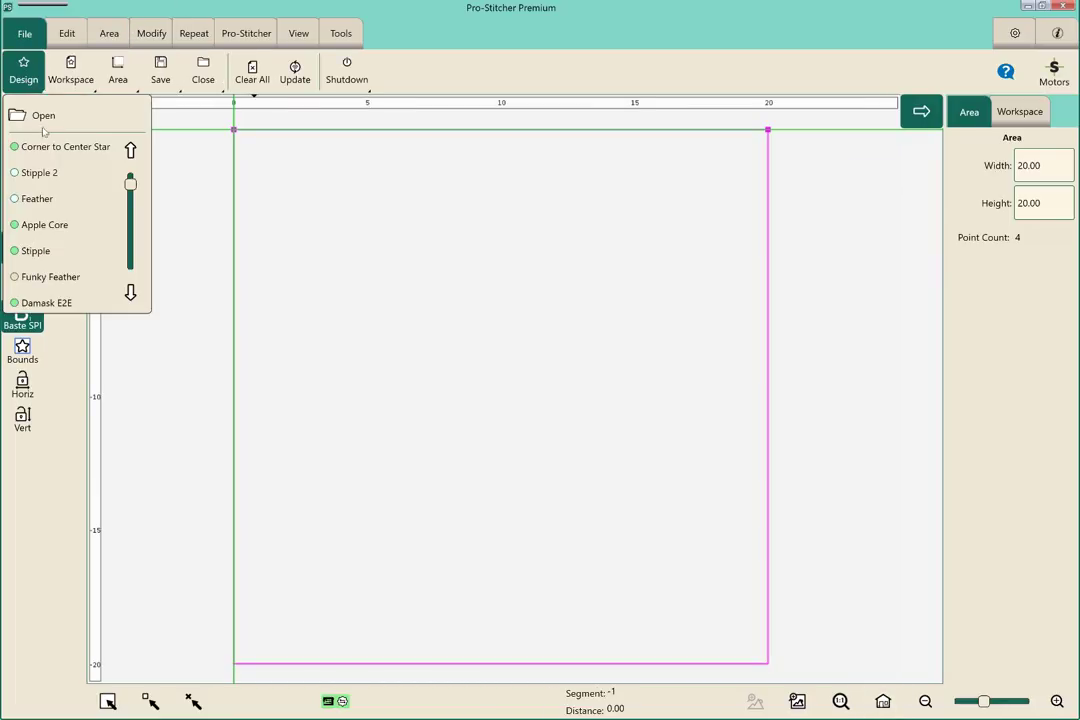
{"action": "left_click", "coordinate": [40, 116]}
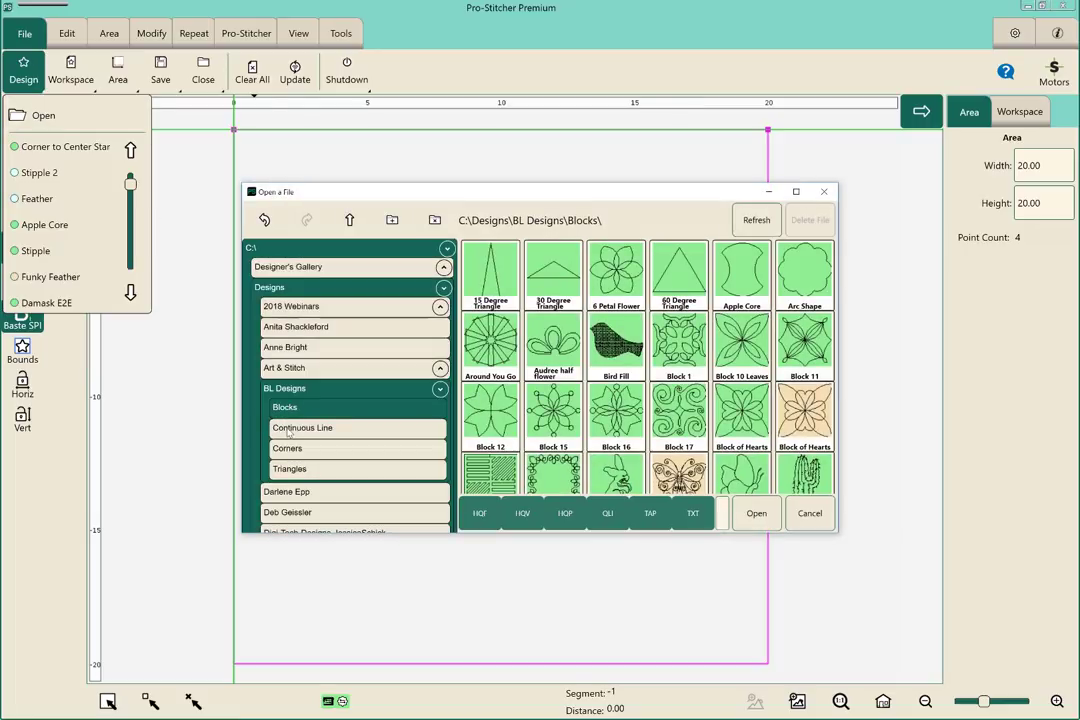
{"action": "left_click", "coordinate": [288, 429]}
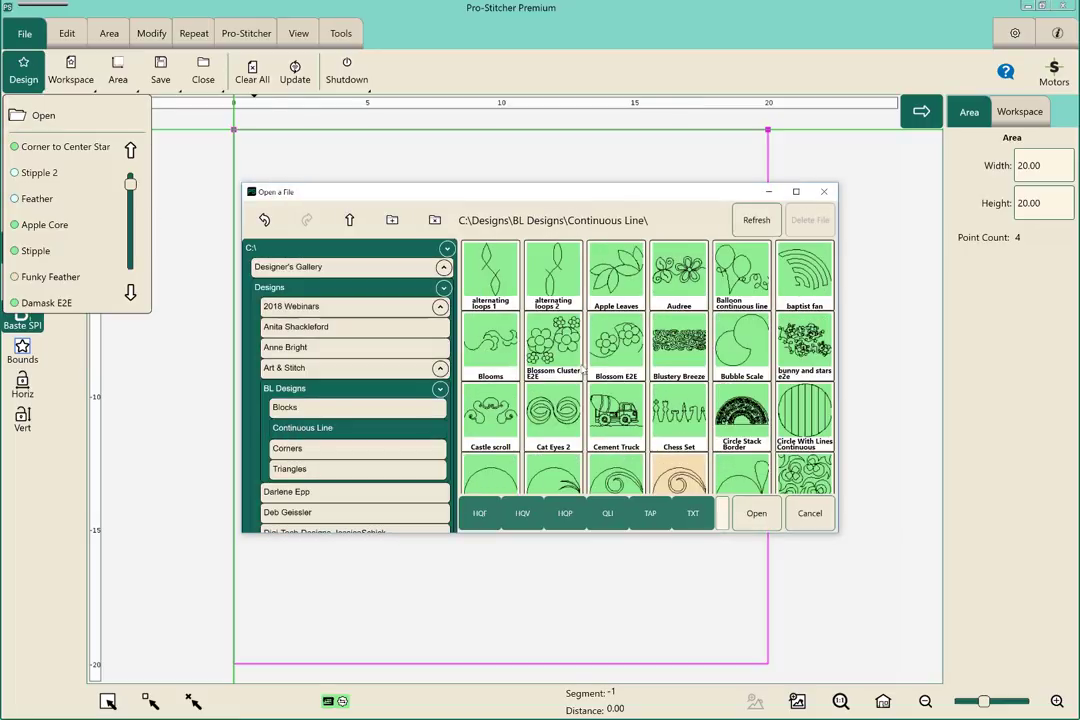
{"action": "double_click", "coordinate": [616, 272]}
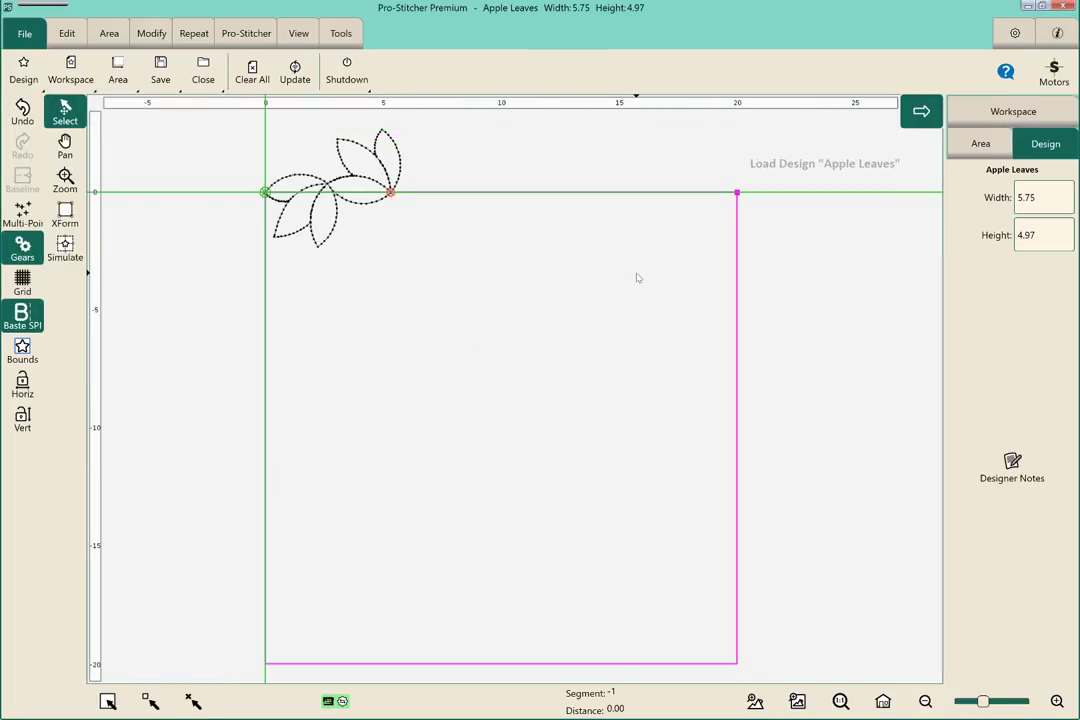
{"action": "left_click", "coordinate": [298, 33]}
Hide design points and repeat Apple Leaves 3 times across with P2P, in 2 rows.
{"action": "left_click", "coordinate": [496, 78]}
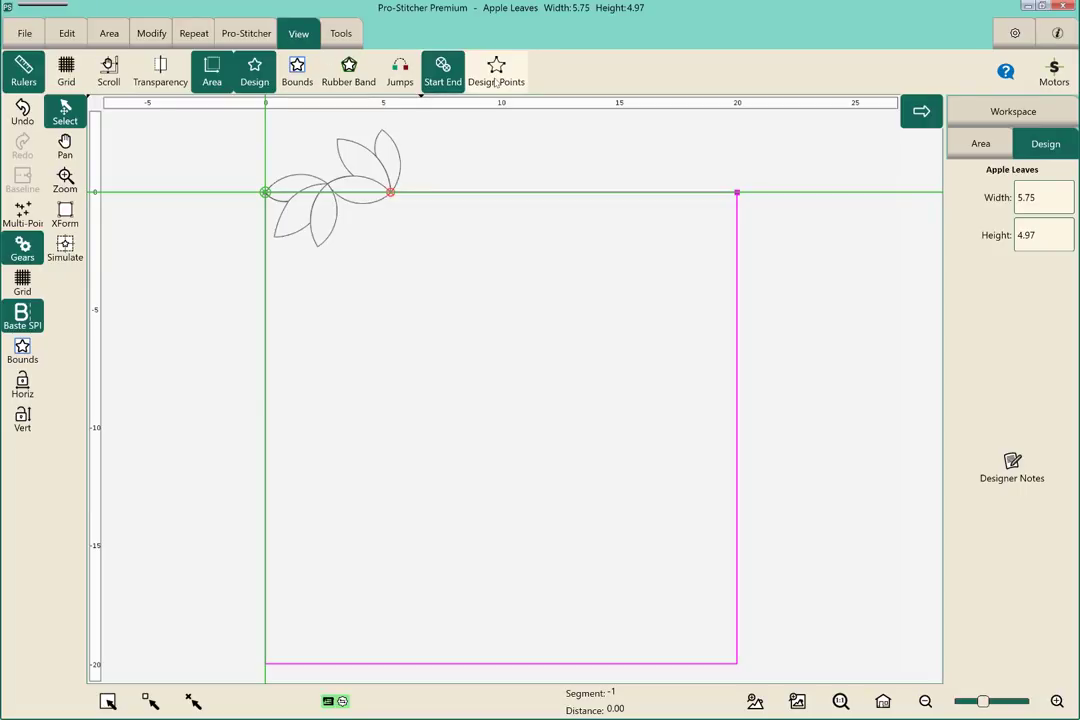
{"action": "left_click", "coordinate": [191, 35]}
{"action": "left_click", "coordinate": [1054, 238]}
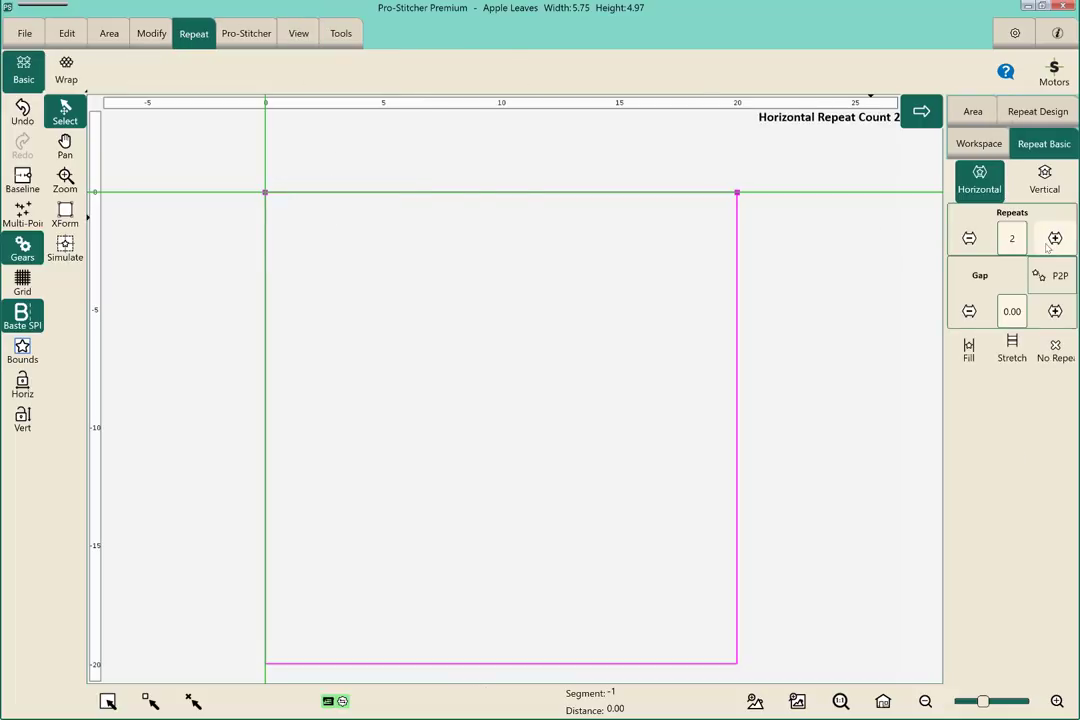
{"action": "left_click", "coordinate": [1047, 246]}
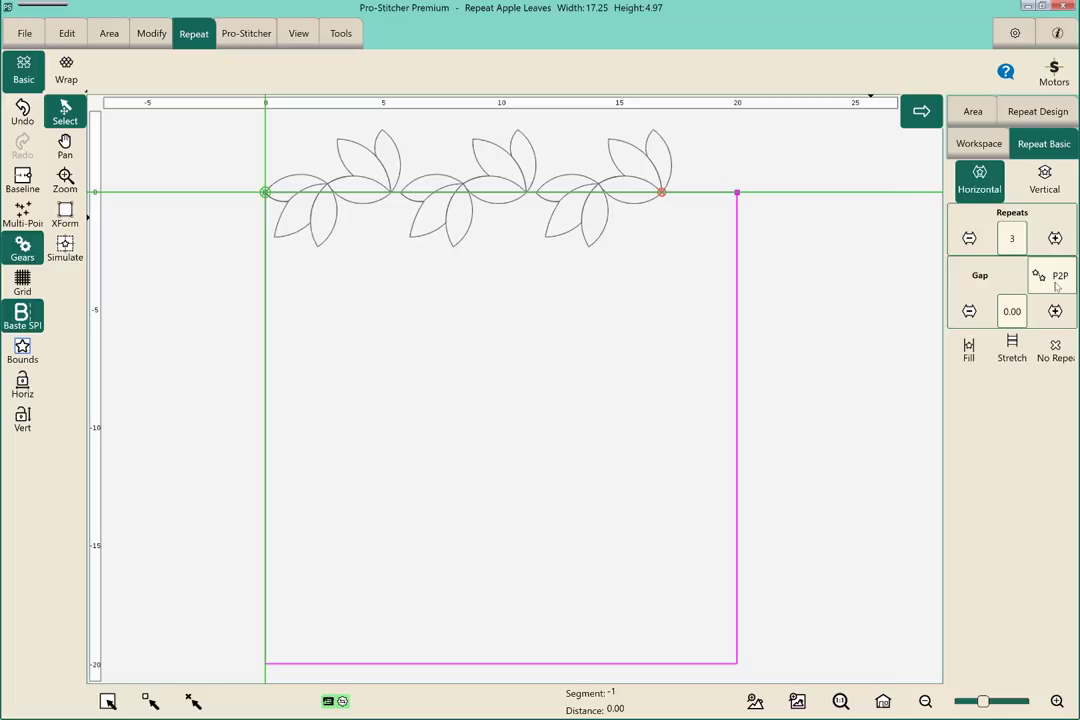
{"action": "left_click", "coordinate": [1052, 285]}
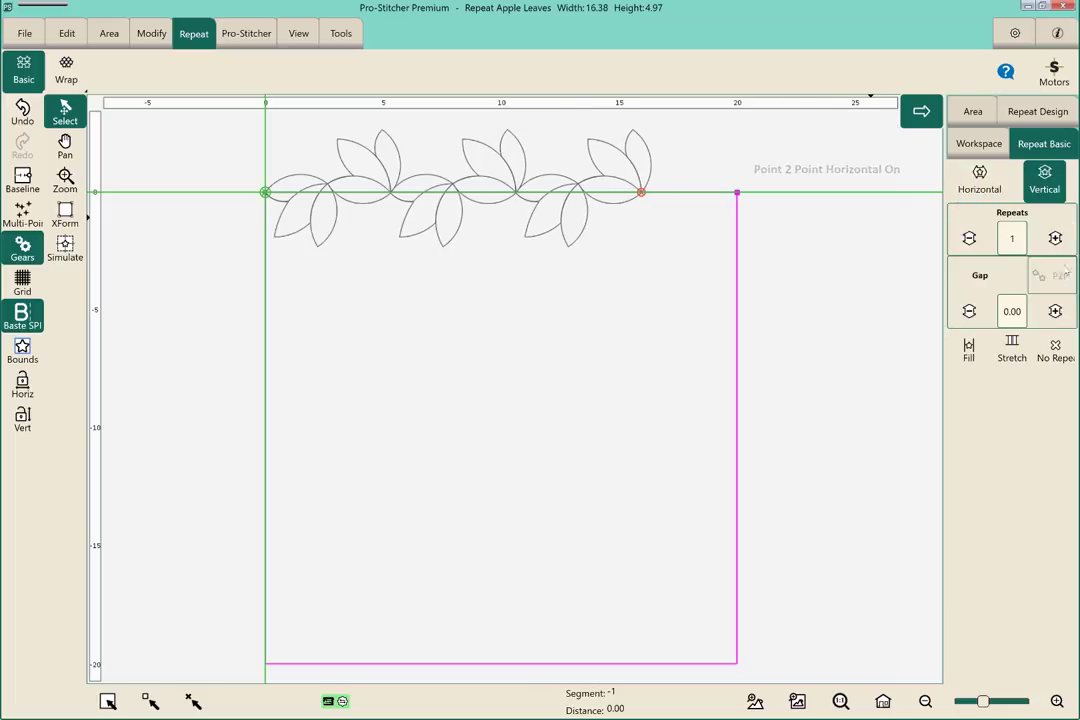
{"action": "left_click", "coordinate": [1055, 238]}
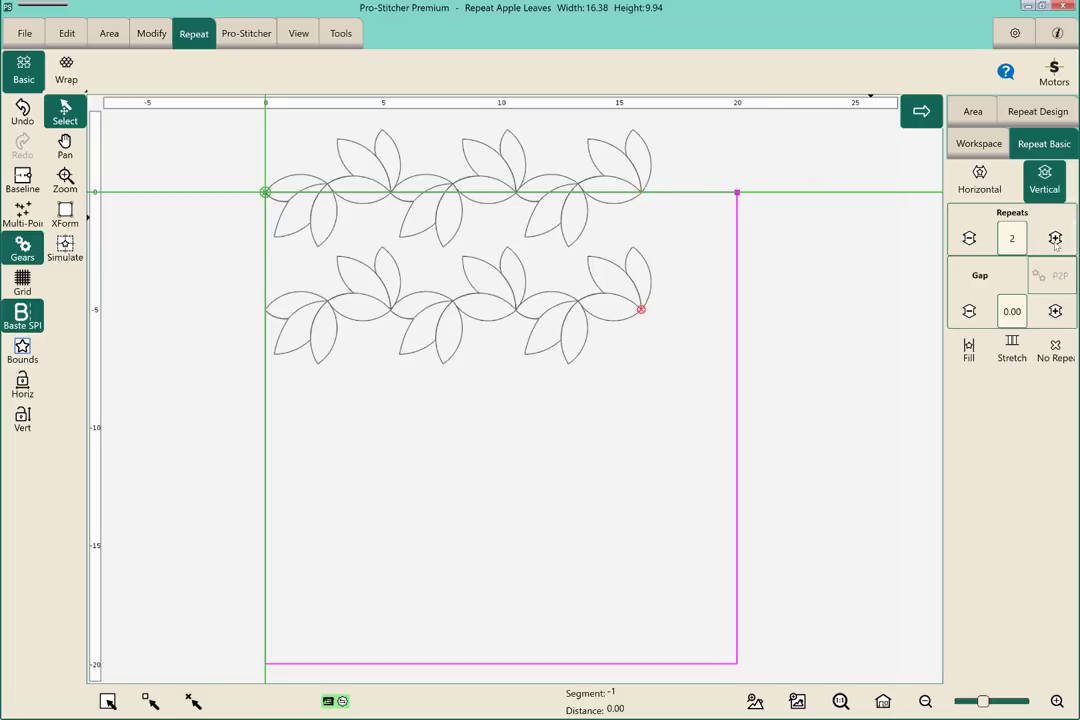
Raise Vertical repeats to 4, then Fill and Stretch to 21.69 by 20.00.
{"action": "left_click", "coordinate": [1055, 238]}
{"action": "left_click", "coordinate": [1055, 238]}
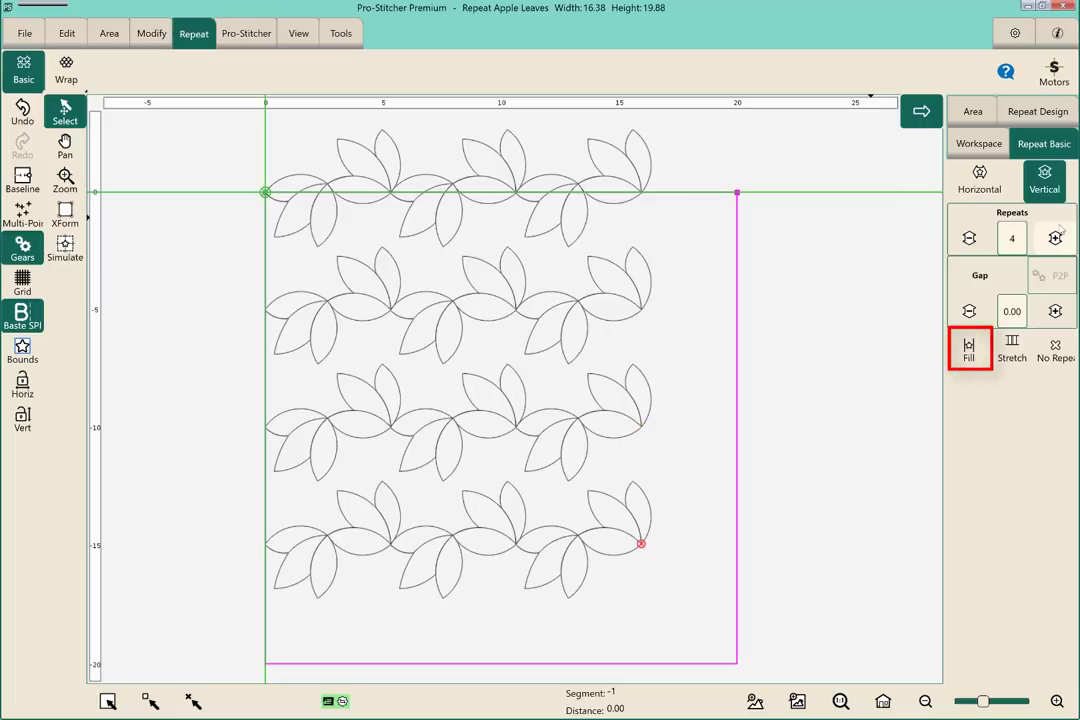
{"action": "left_click", "coordinate": [969, 355]}
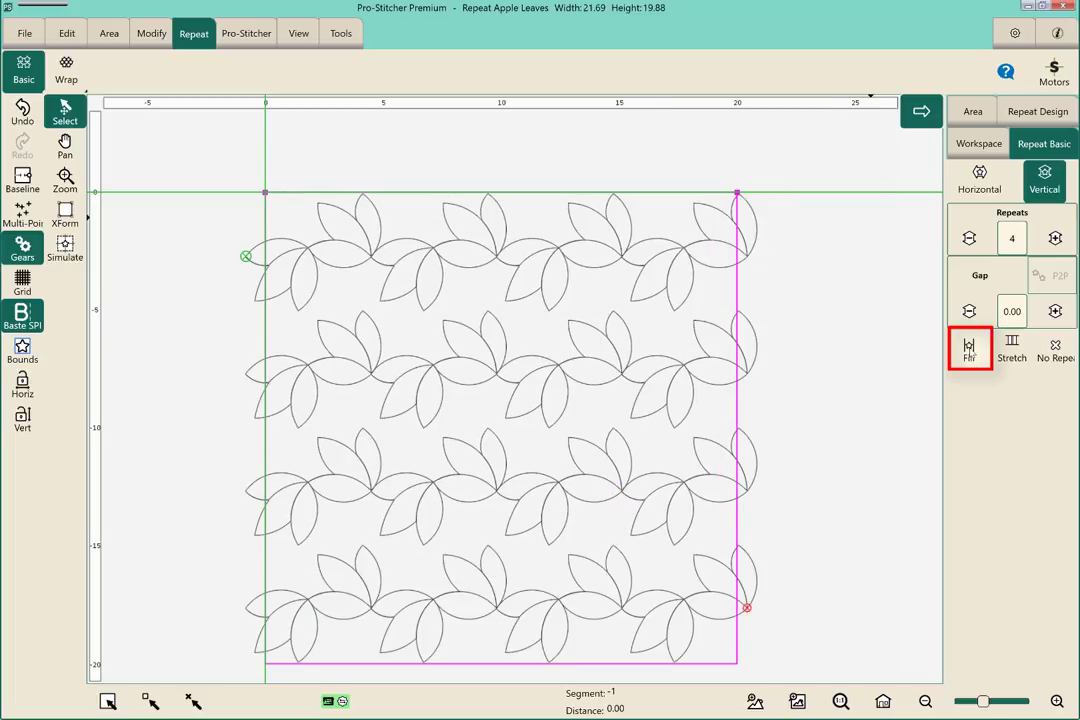
{"action": "left_click", "coordinate": [1016, 350]}
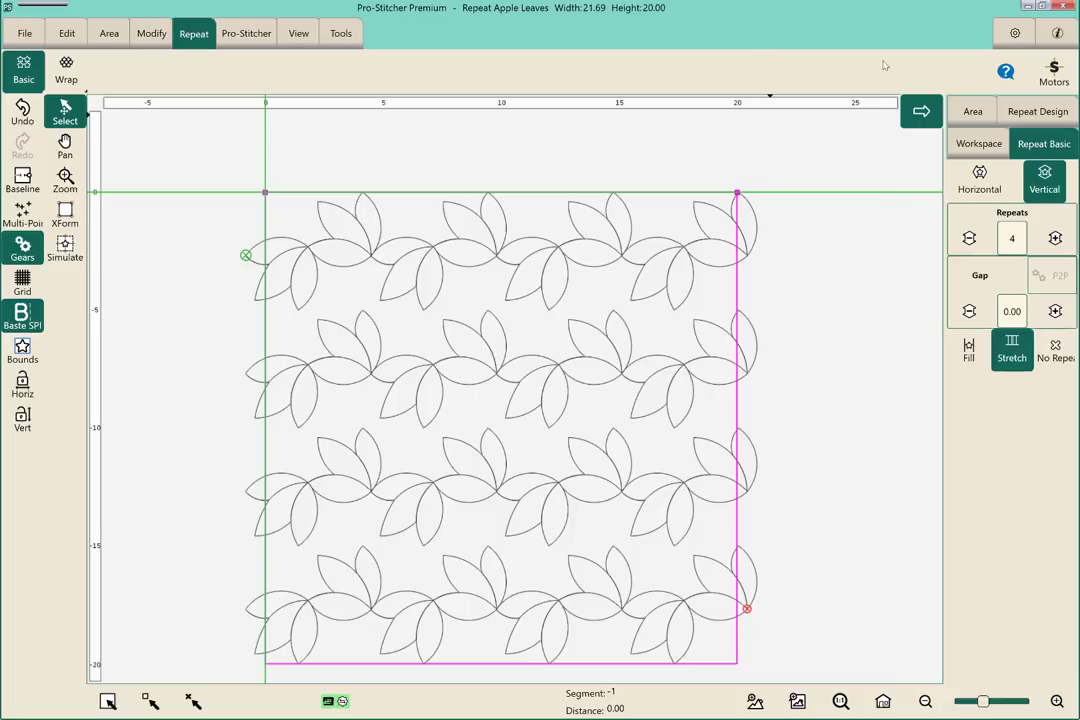
Apply Skew 1 to the repeated Apple Leaves rows.
{"action": "left_click", "coordinate": [980, 445]}
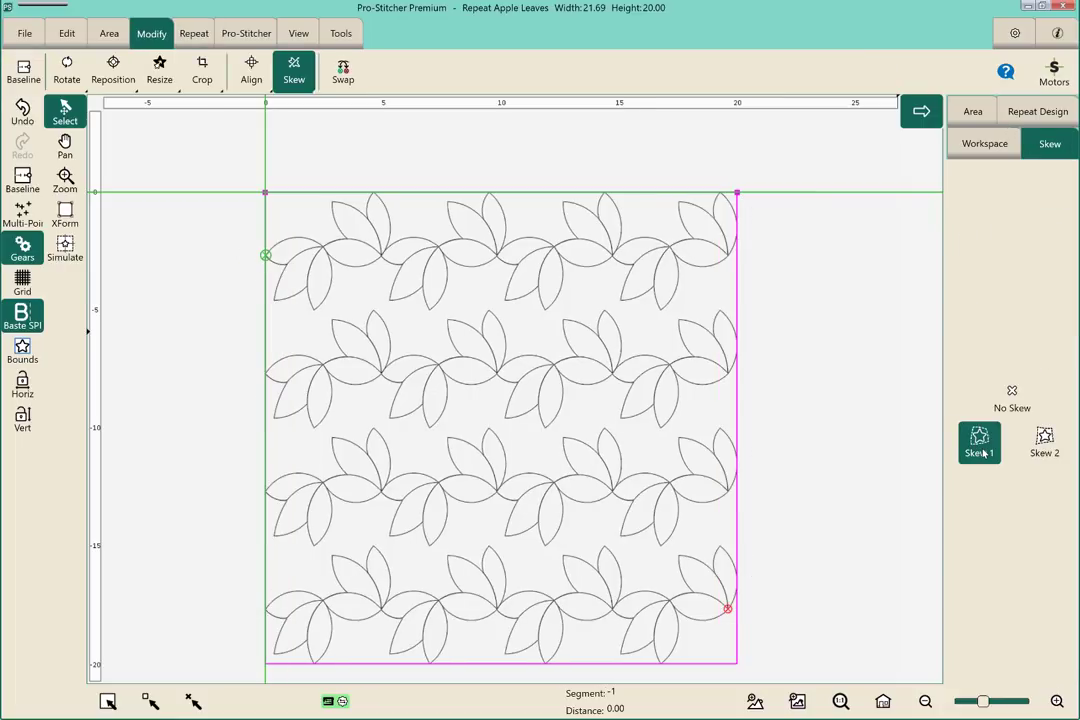